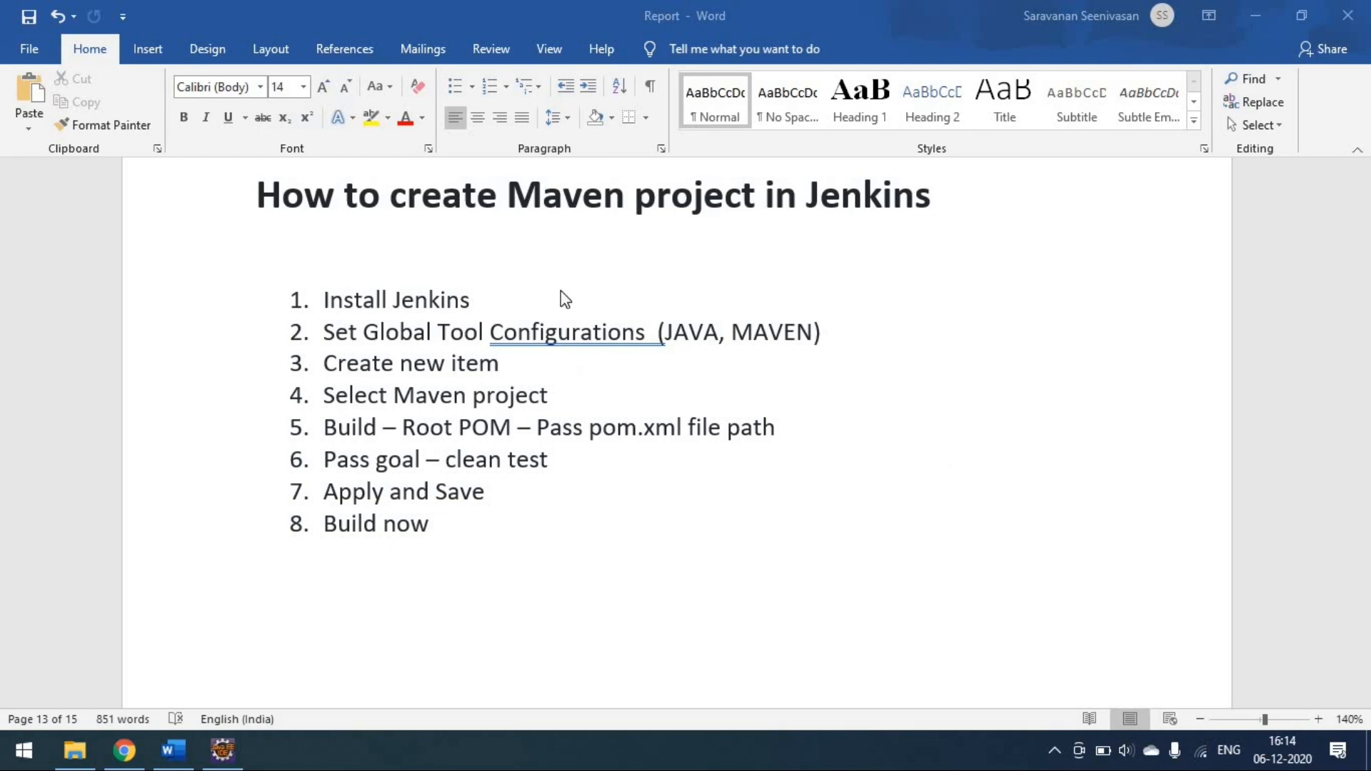
# - Switch to Jenkins in Chrome and create a new Maven project item named Maven-Project
pyautogui.click(136, 752)
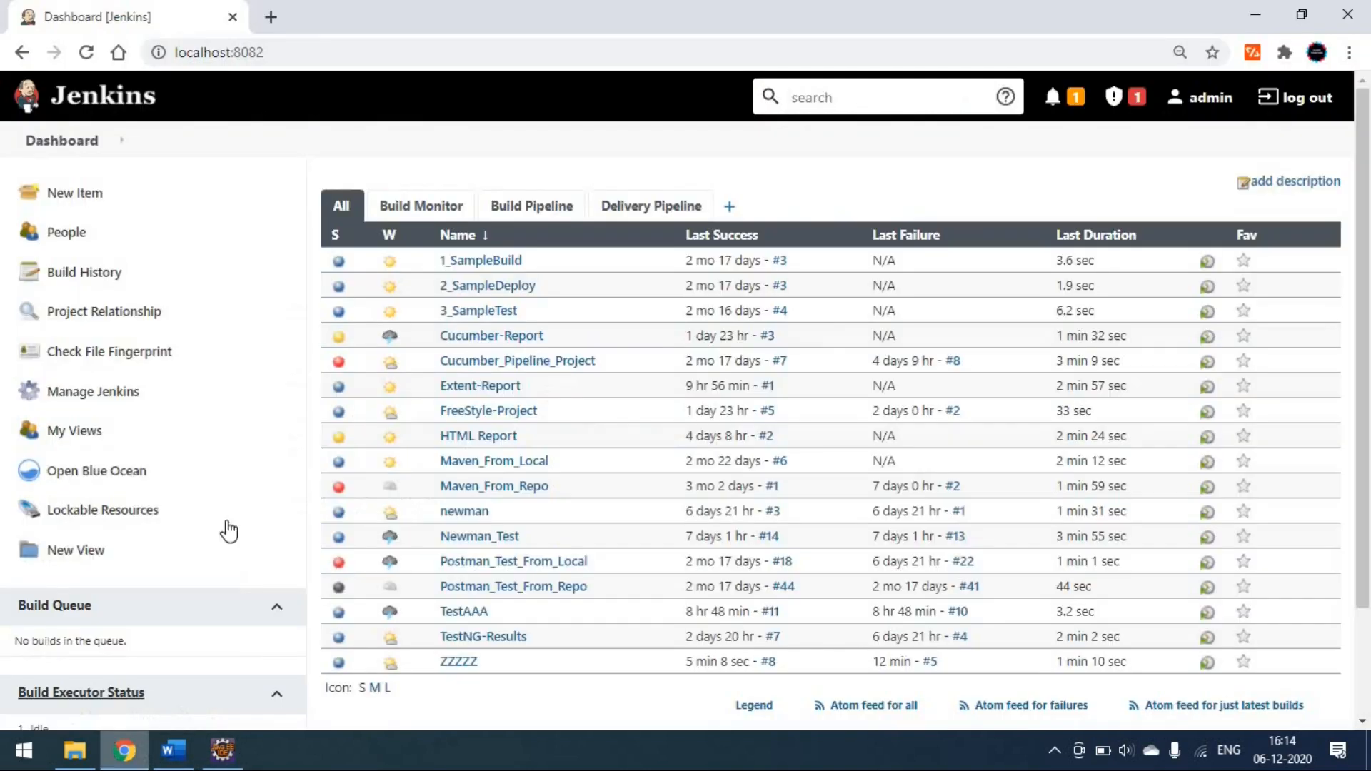
pyautogui.click(89, 203)
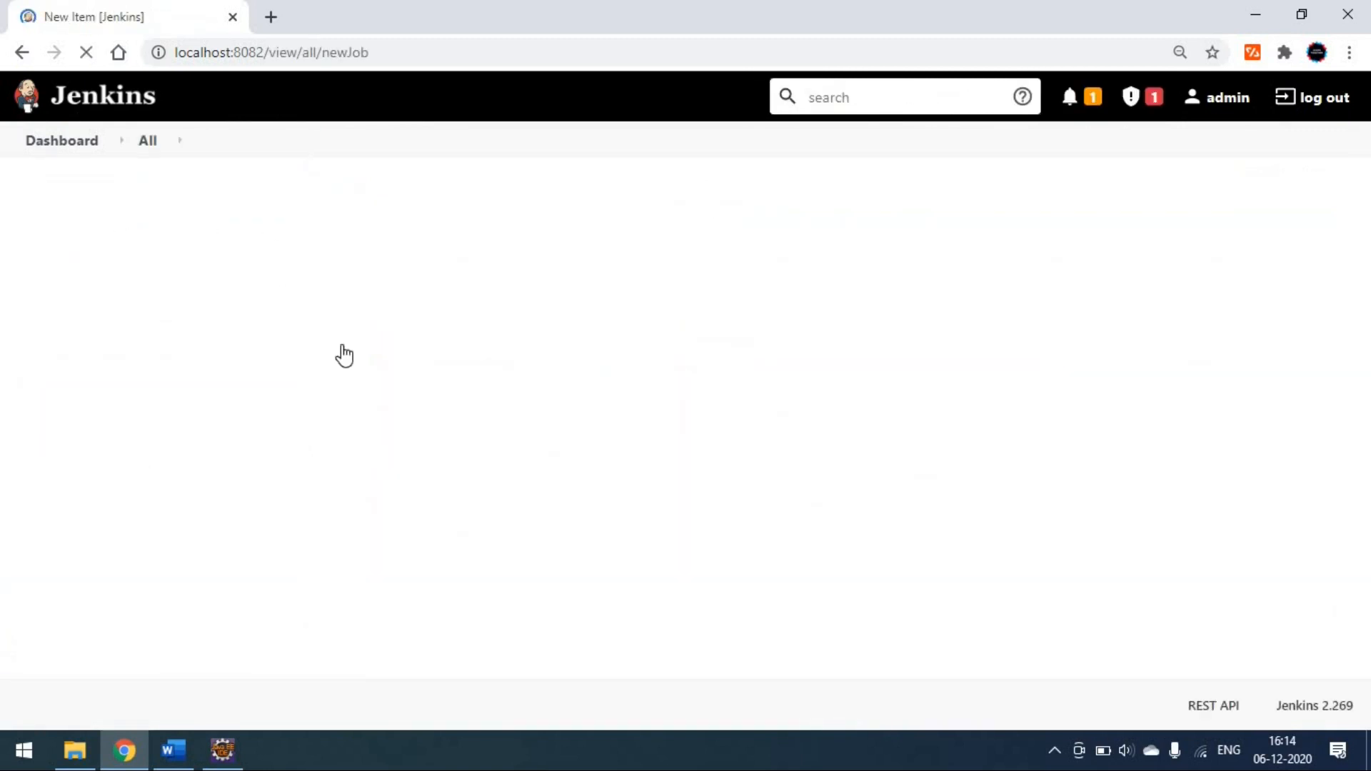
pyautogui.click(361, 253)
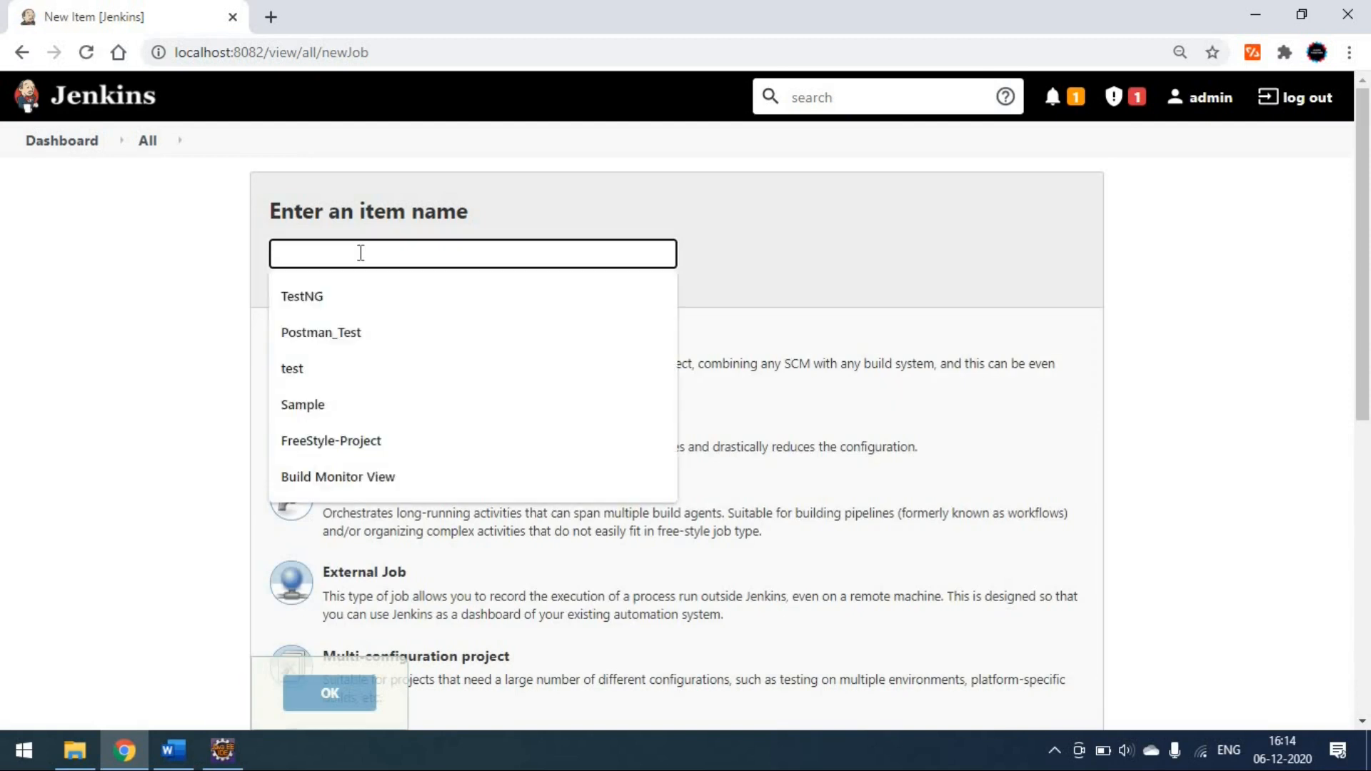
pyautogui.write('Maven')
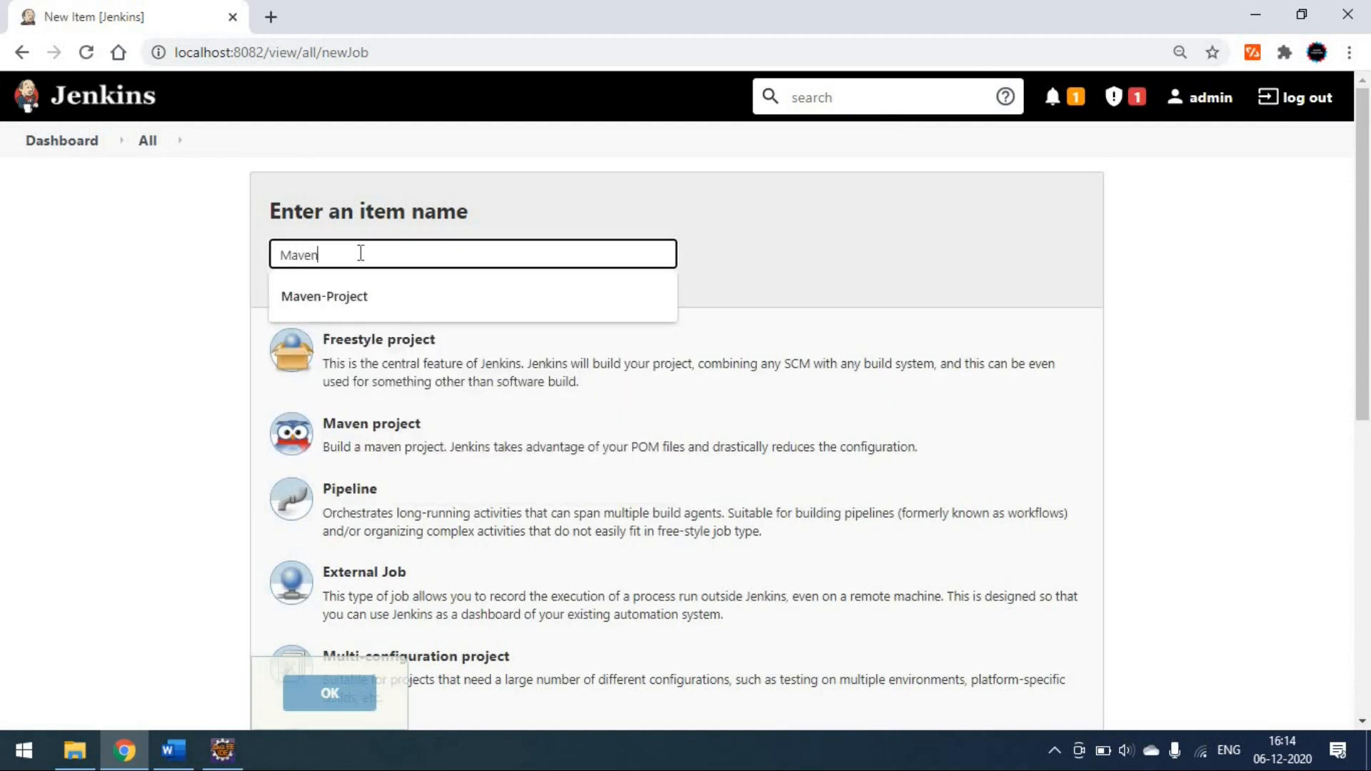
pyautogui.write('-Proj')
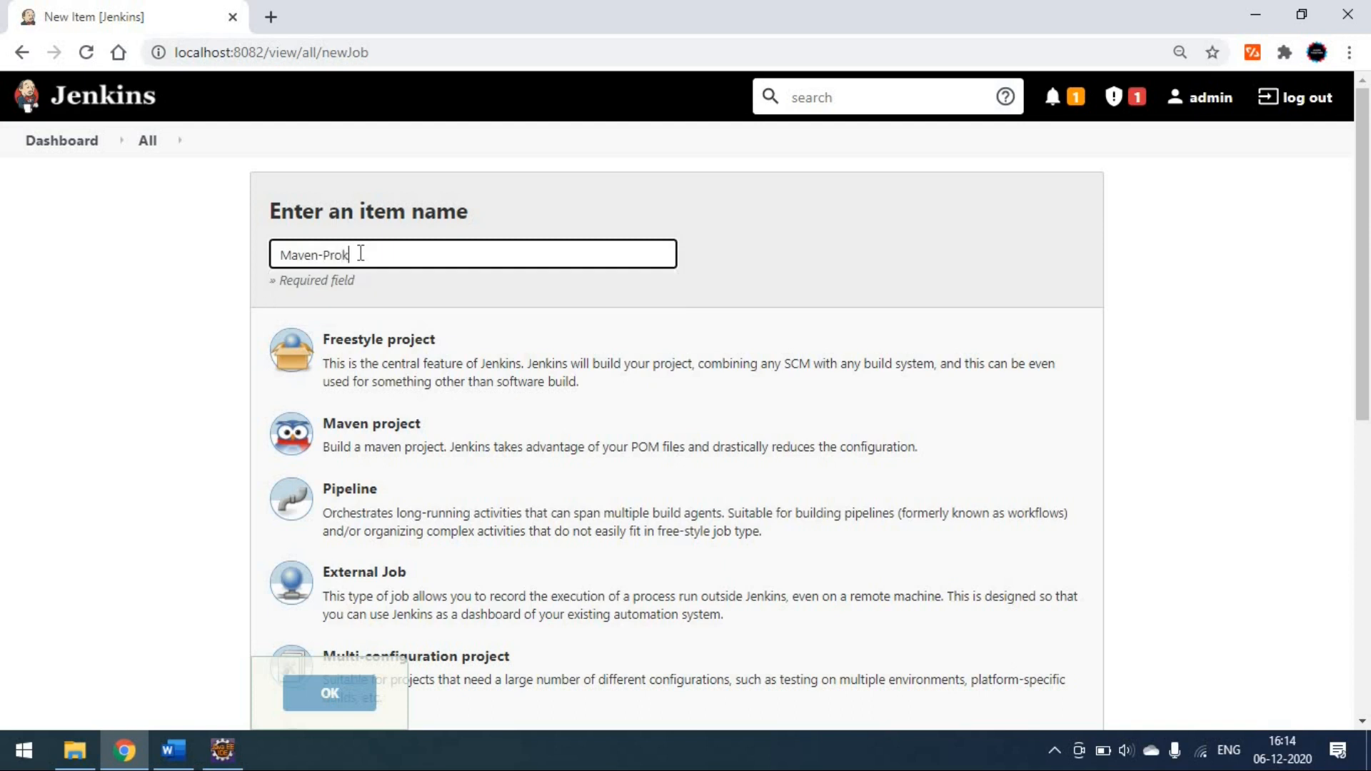
pyautogui.write('ect')
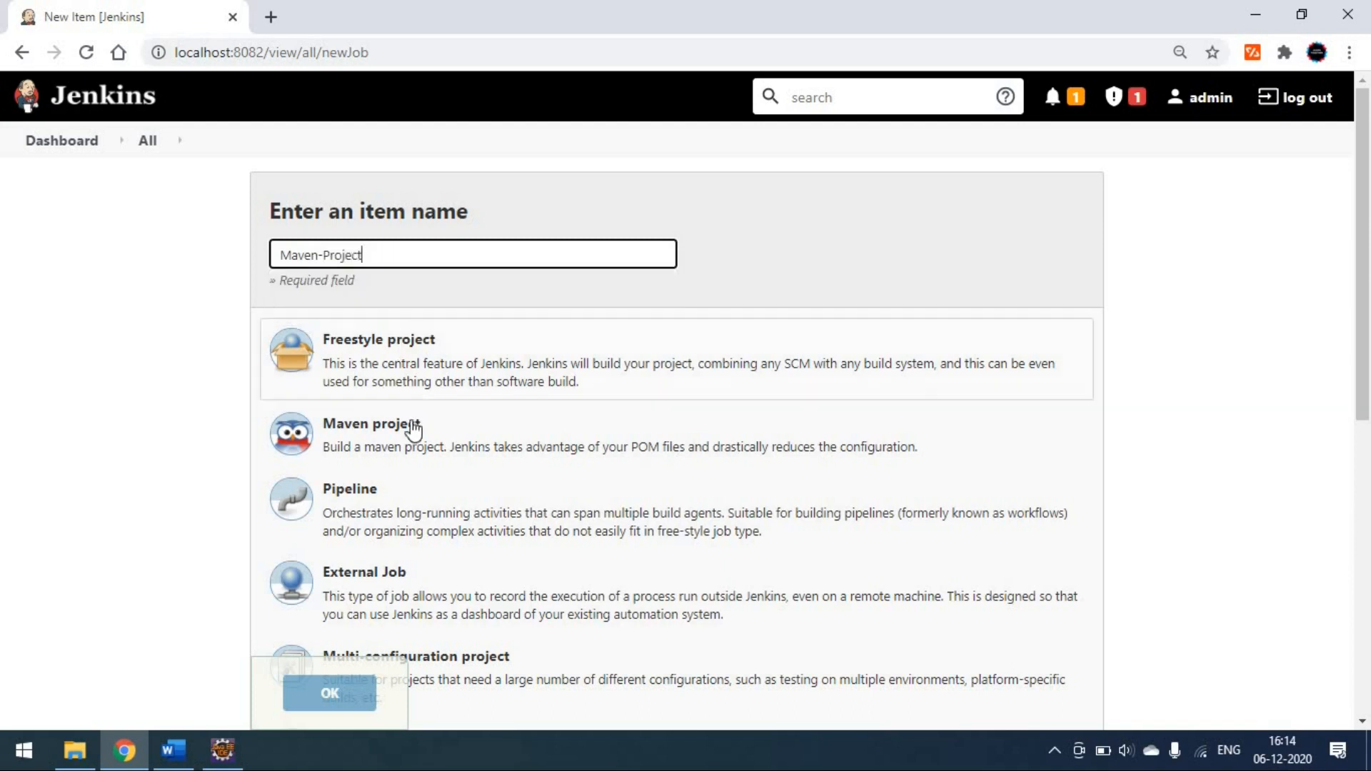
pyautogui.click(418, 453)
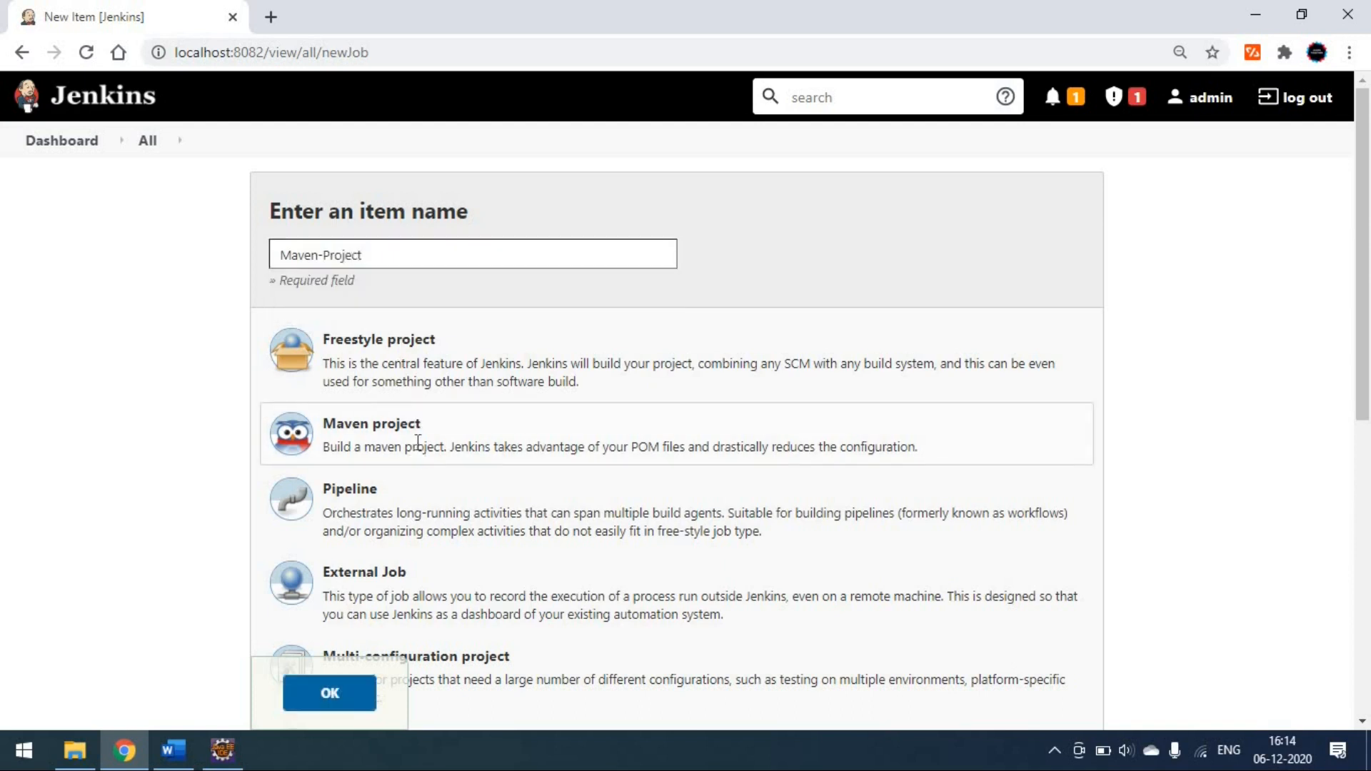
pyautogui.click(359, 698)
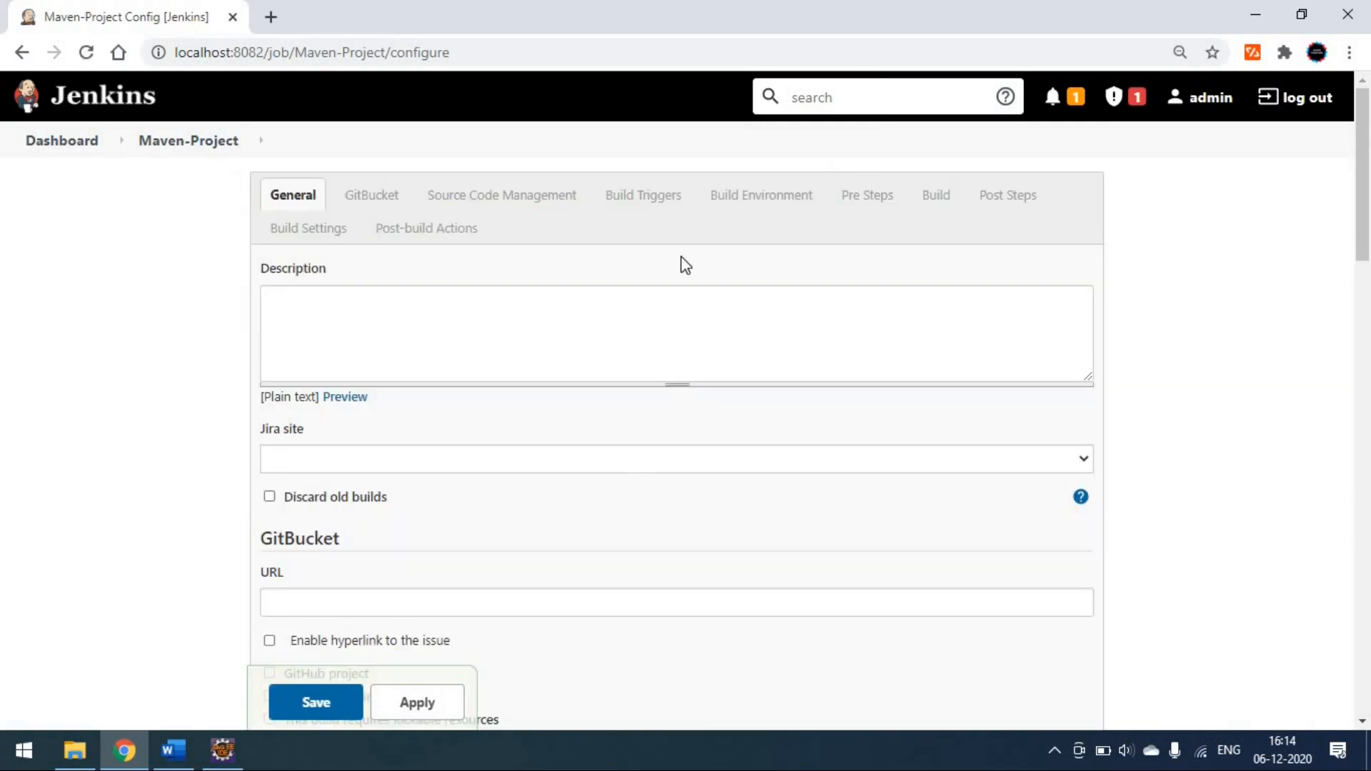
# - Go to the Root POM setting in the Build section of the Maven-Project configuration
pyautogui.scroll(-5, 618, 493)
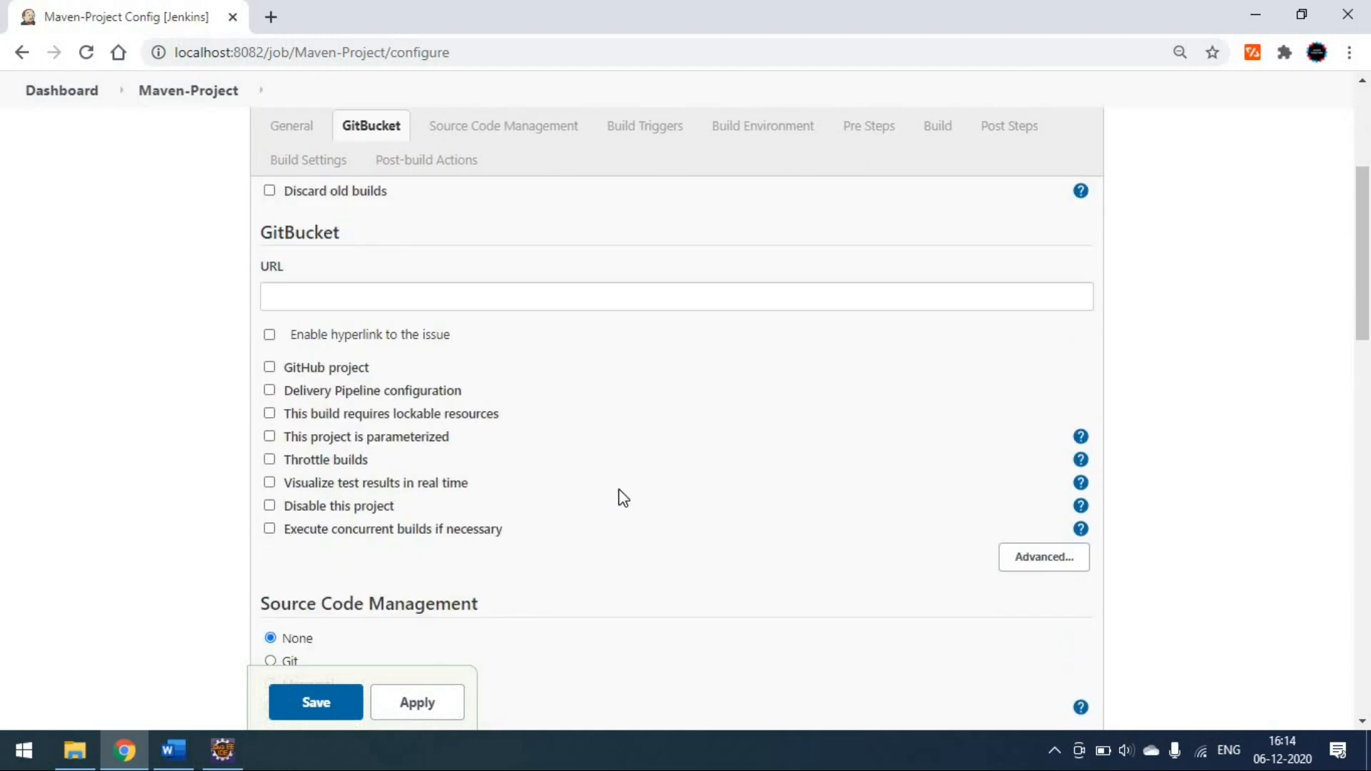
pyautogui.scroll(-13, 623, 497)
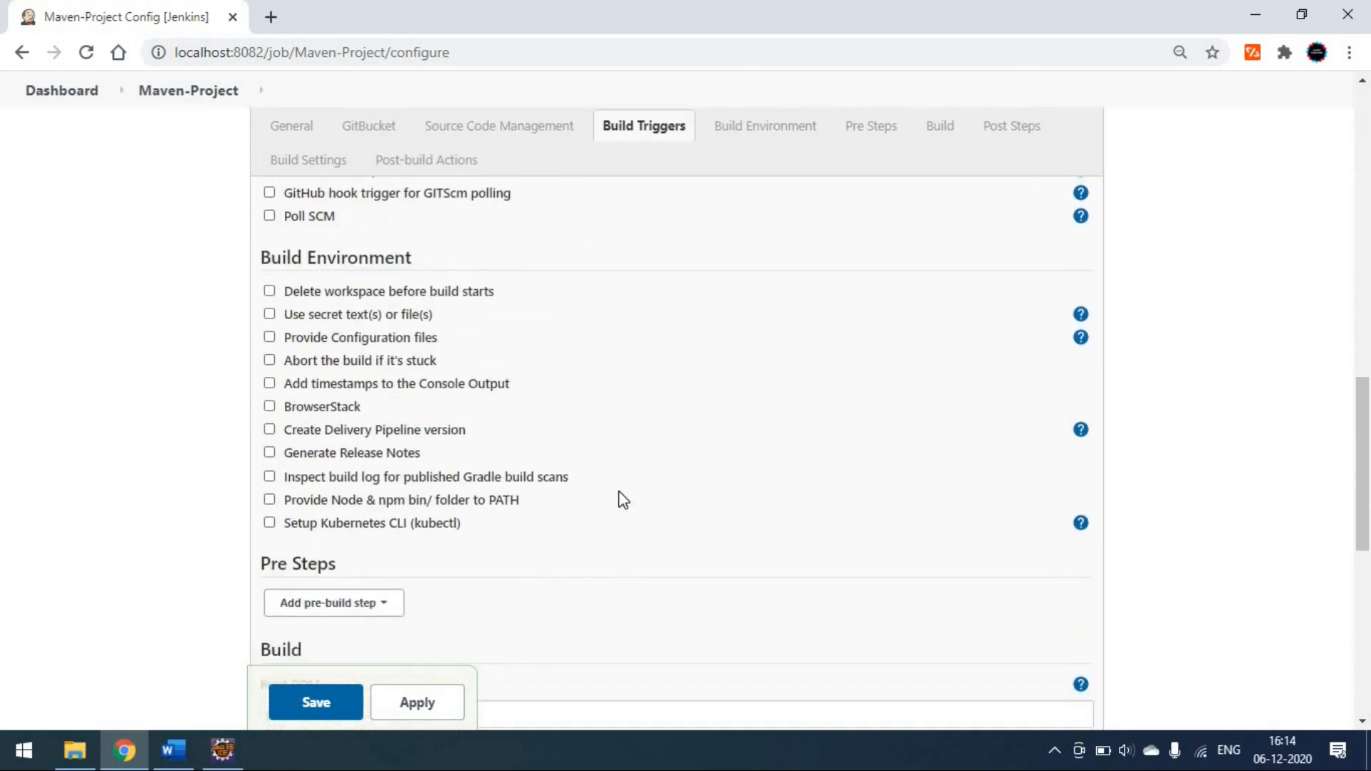
pyautogui.scroll(-5, 623, 499)
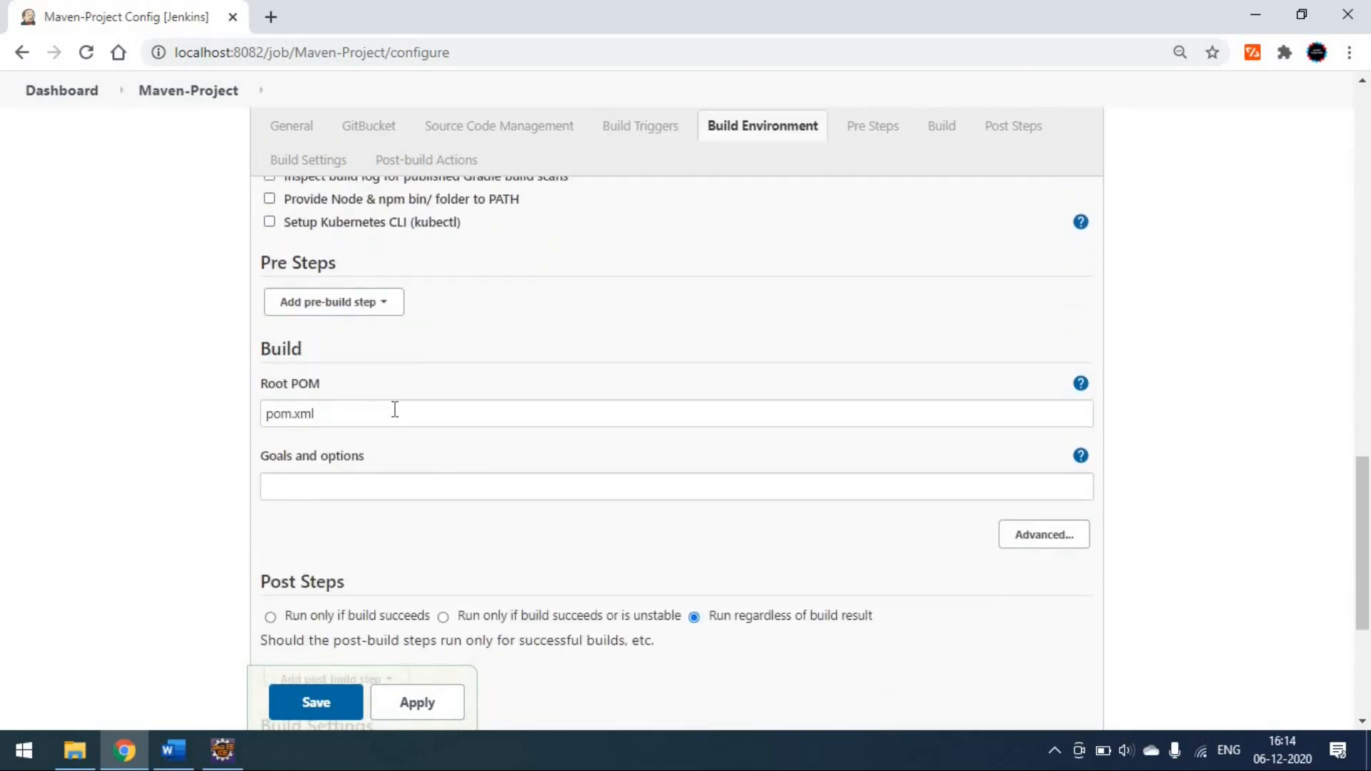
pyautogui.click(395, 409)
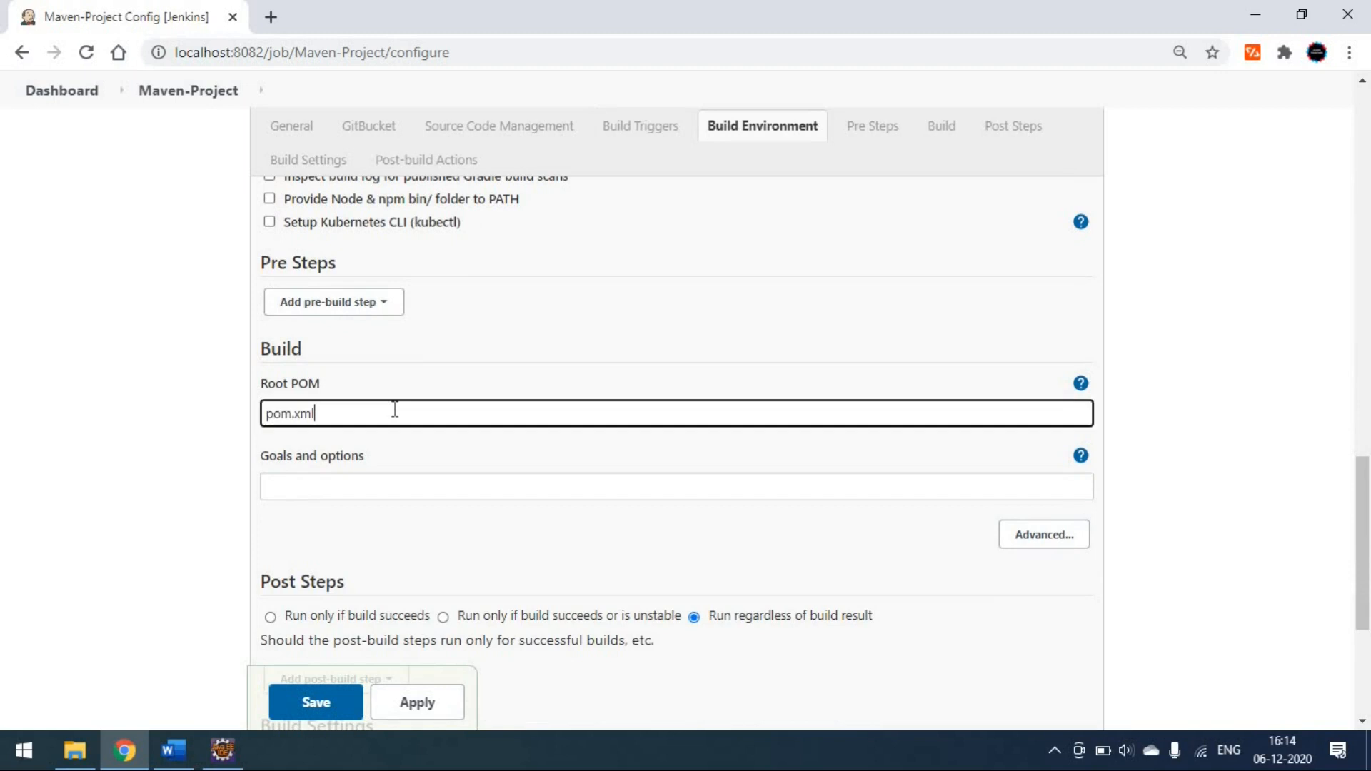
# - Switch to Eclipse, collapse the Cucumber4Pom project and close the open Jenkinsfile
pyautogui.click(222, 761)
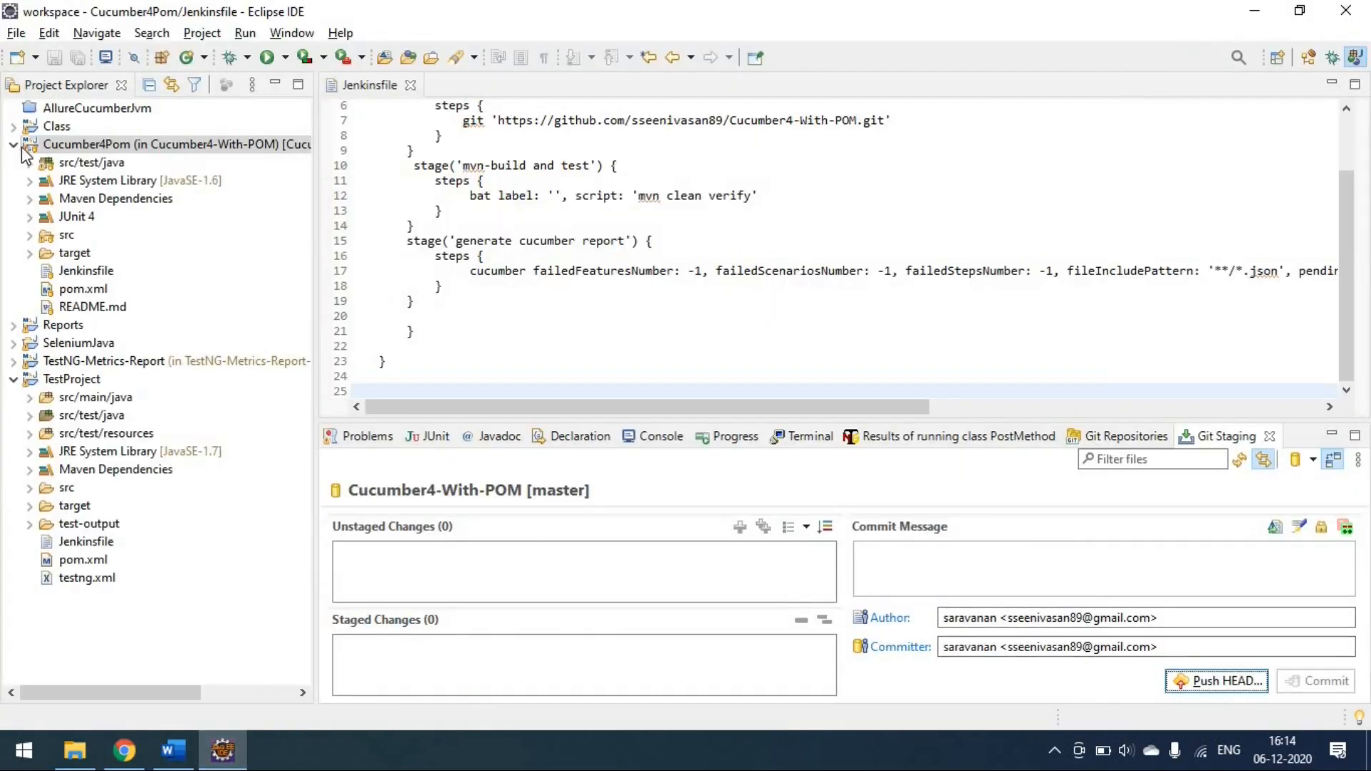
pyautogui.doubleClick(282, 144)
pyautogui.click(411, 86)
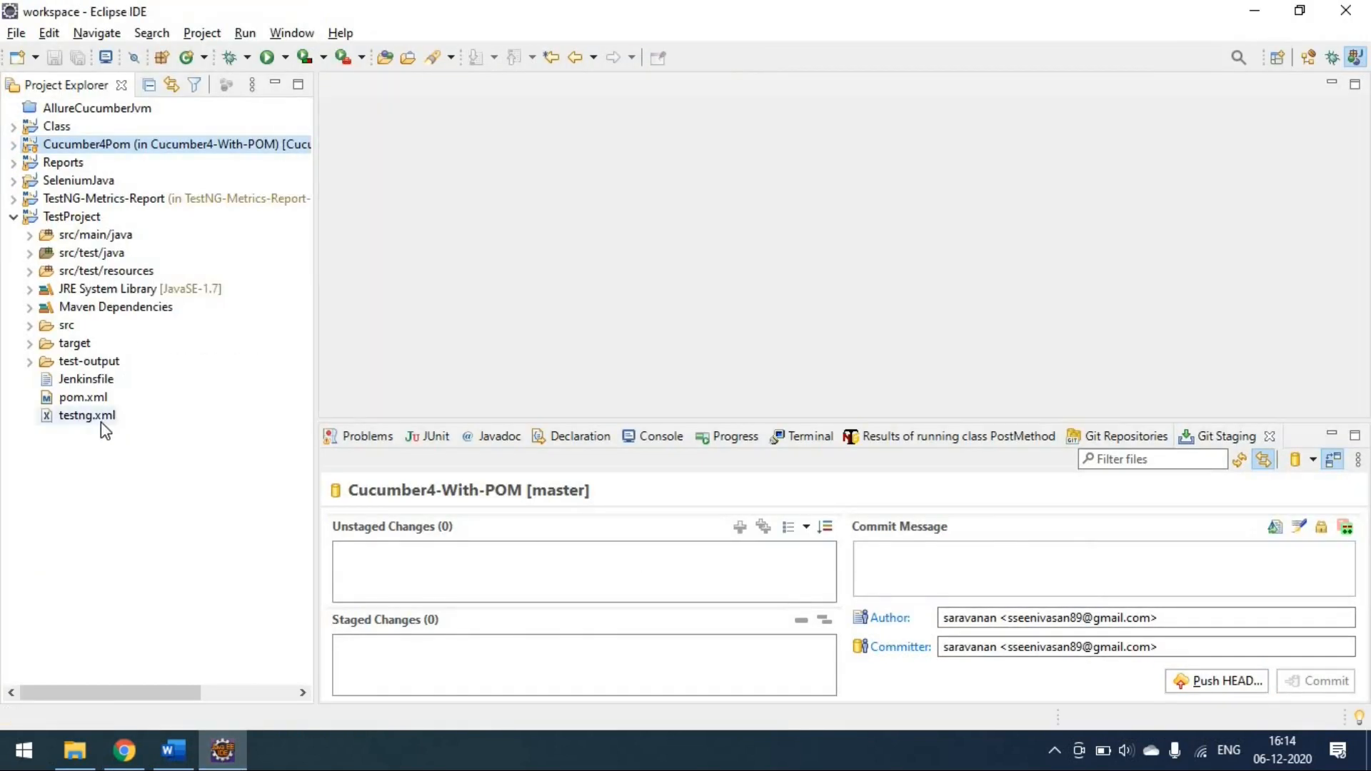
# - Copy the location path of TestProject's pom.xml from the file's properties
pyautogui.rightClick(89, 401)
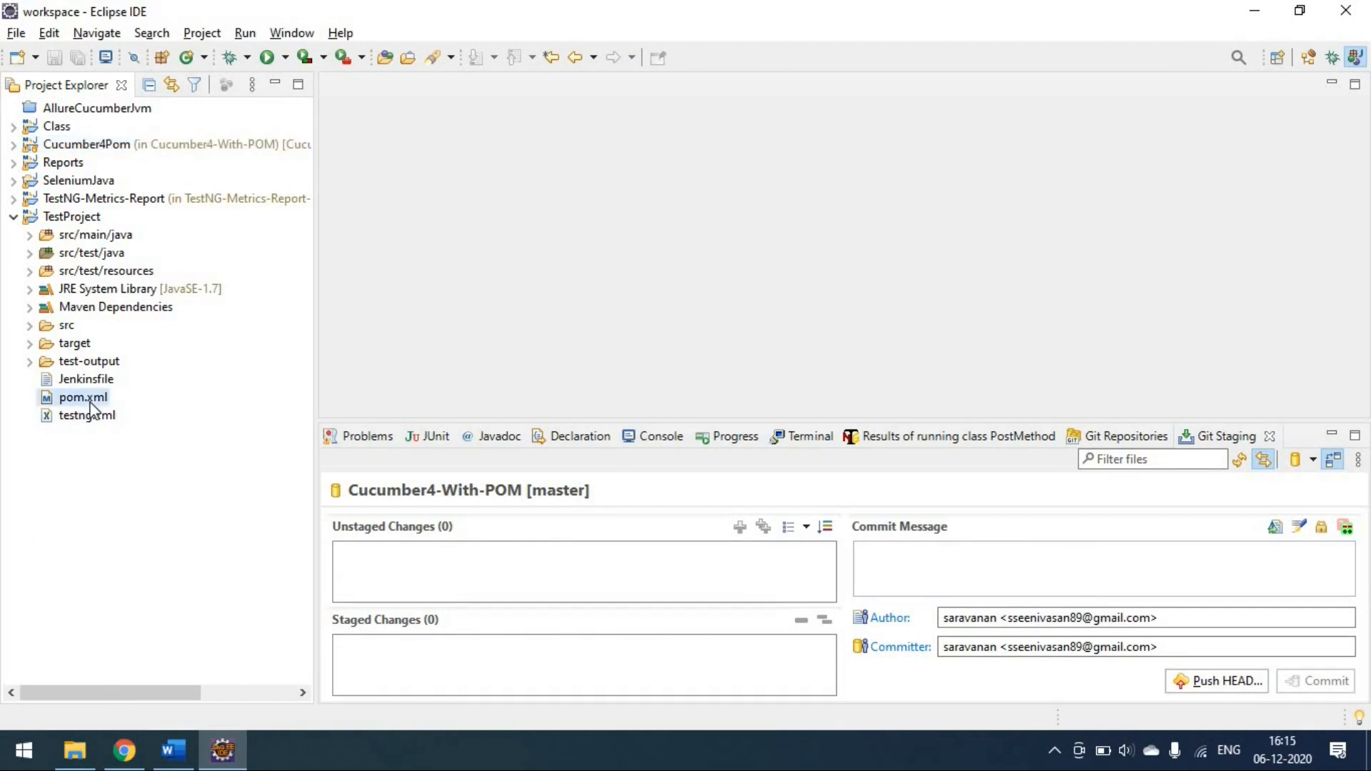
pyautogui.click(168, 716)
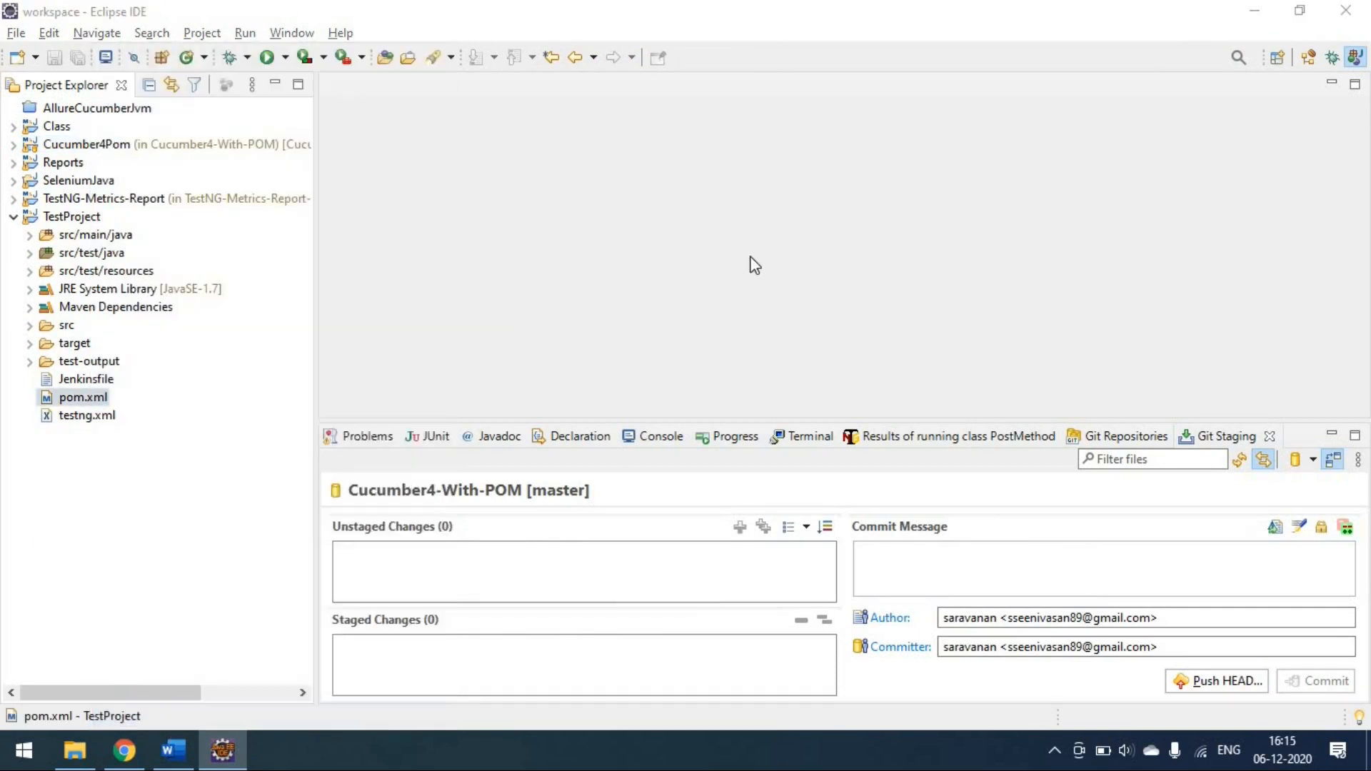
pyautogui.moveTo(575, 128); pyautogui.dragTo(763, 127)
pyautogui.hotkey('ctrl', 'c')
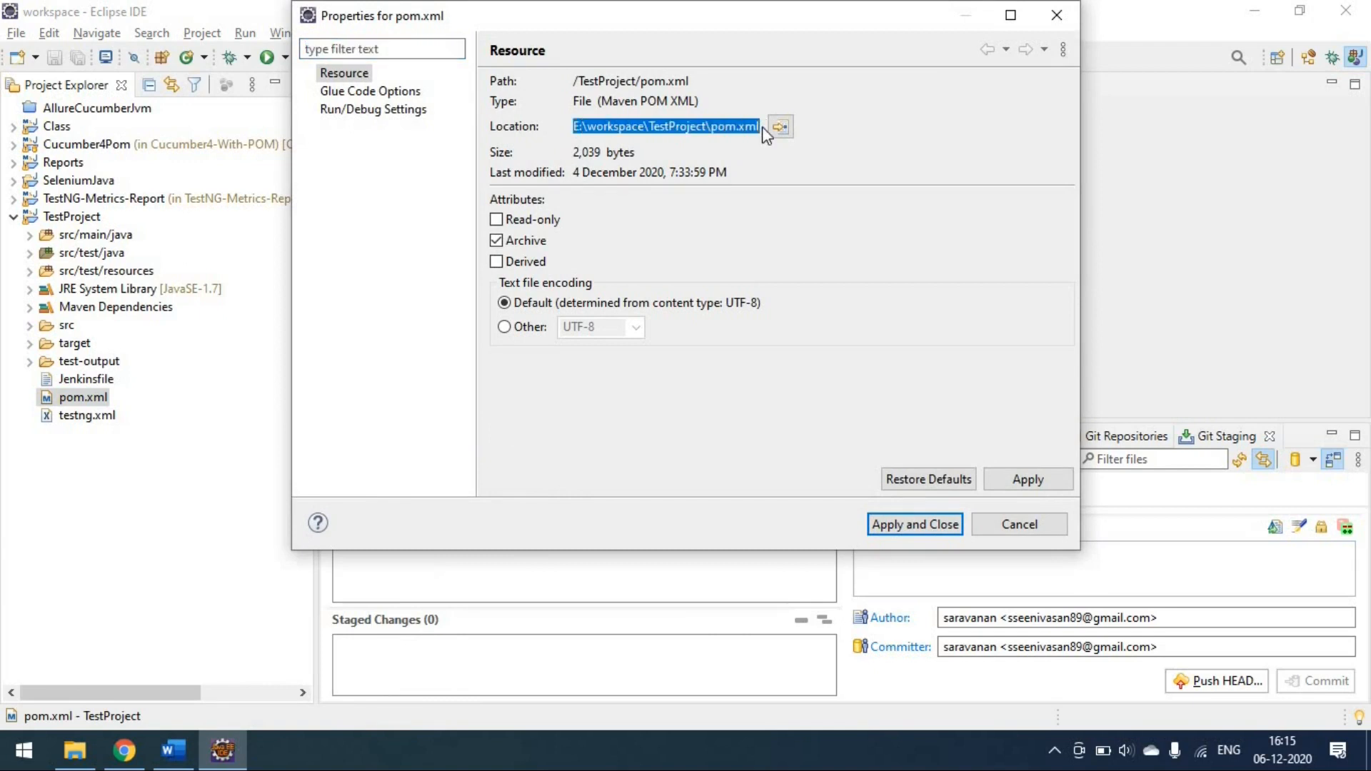
# - Switch back to Jenkins in Chrome and set the Root POM to E:\workspace\TestProject\pom.xml
pyautogui.click(125, 750)
pyautogui.click(395, 413)
pyautogui.hotkey('ctrl', 'a')
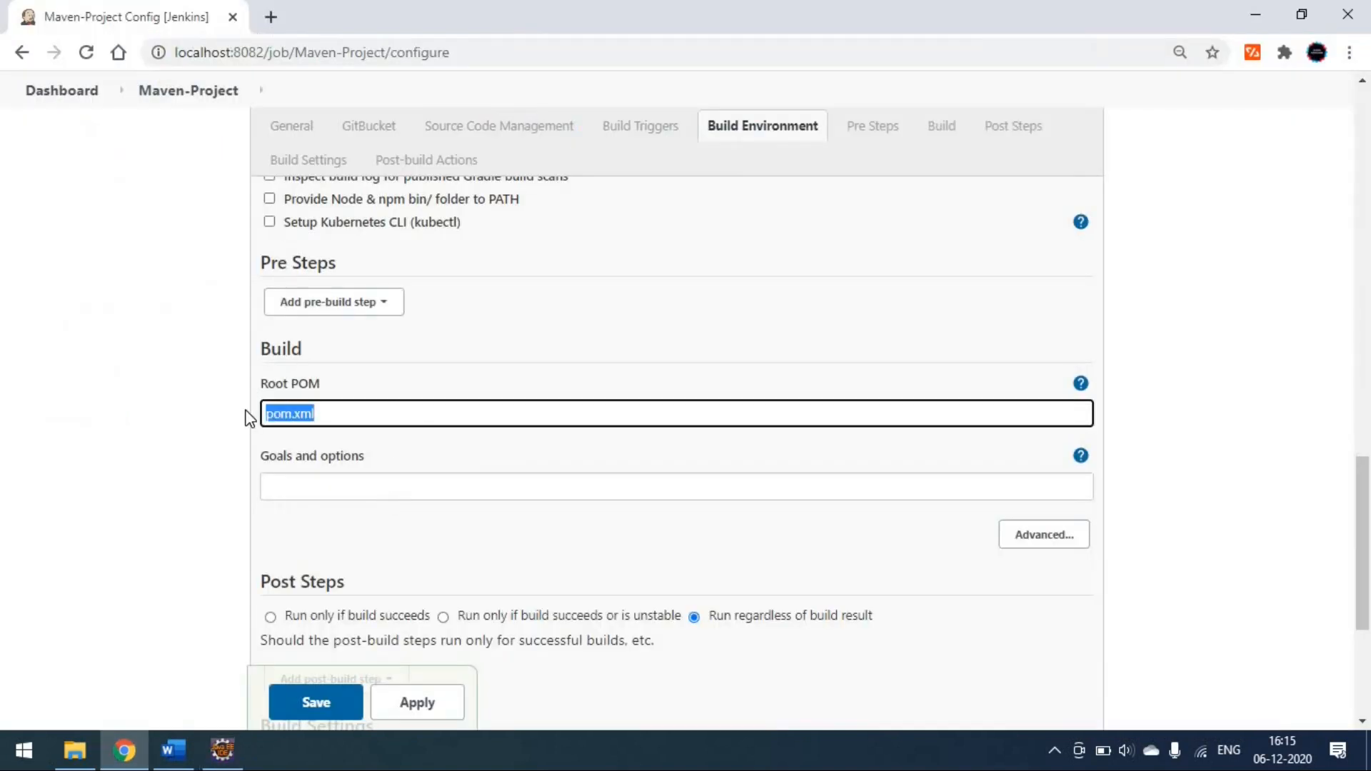
pyautogui.hotkey('ctrl', 'v')
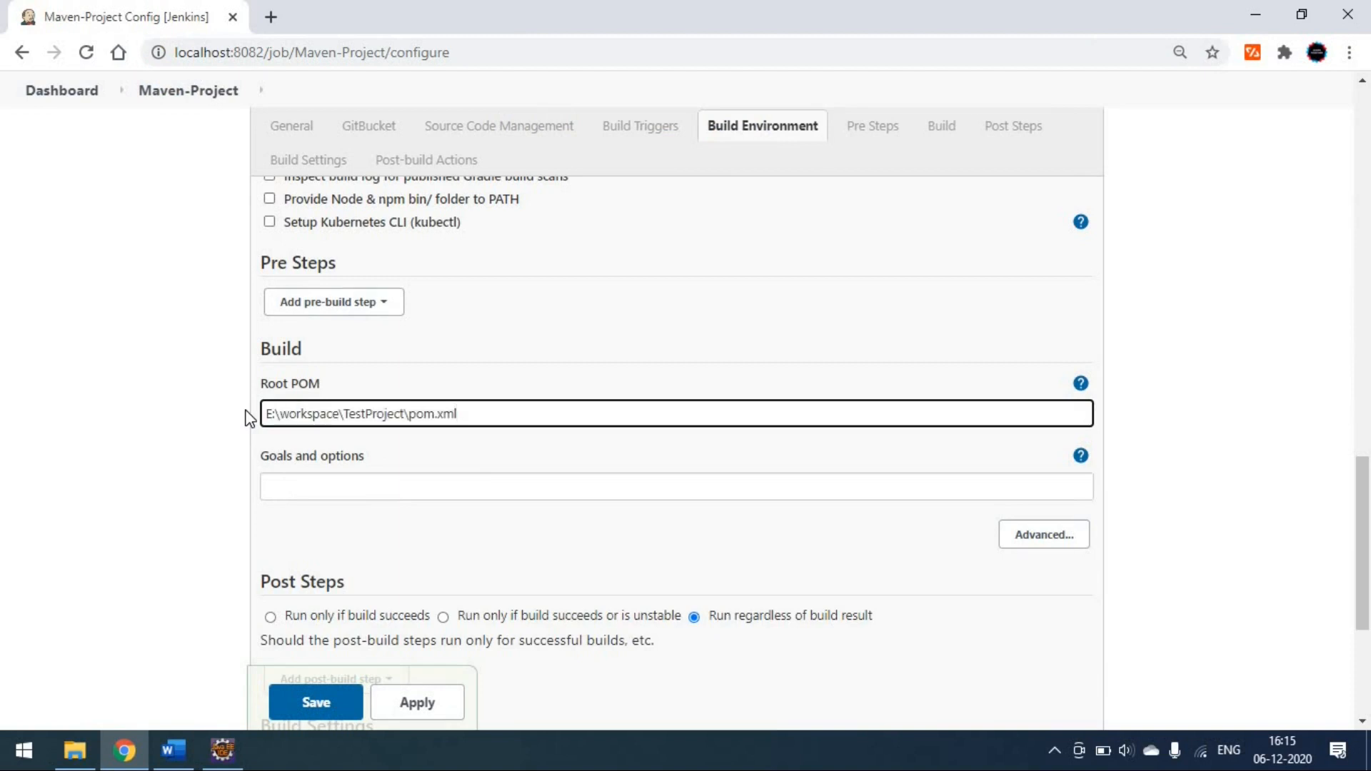
# - Set the build's goals and options to clean test, and apply and save the job configuration
pyautogui.click(364, 489)
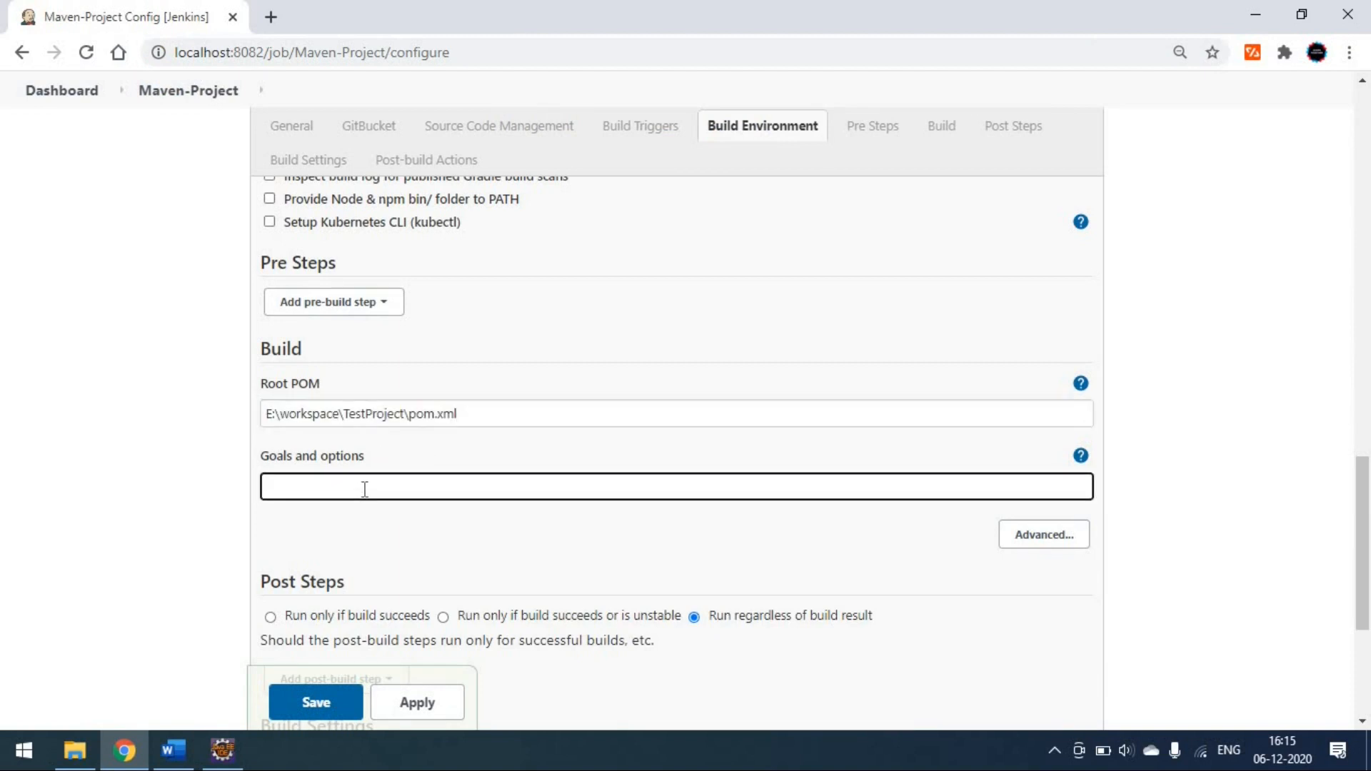
pyautogui.write('clean test')
pyautogui.scroll(-5, 505, 514)
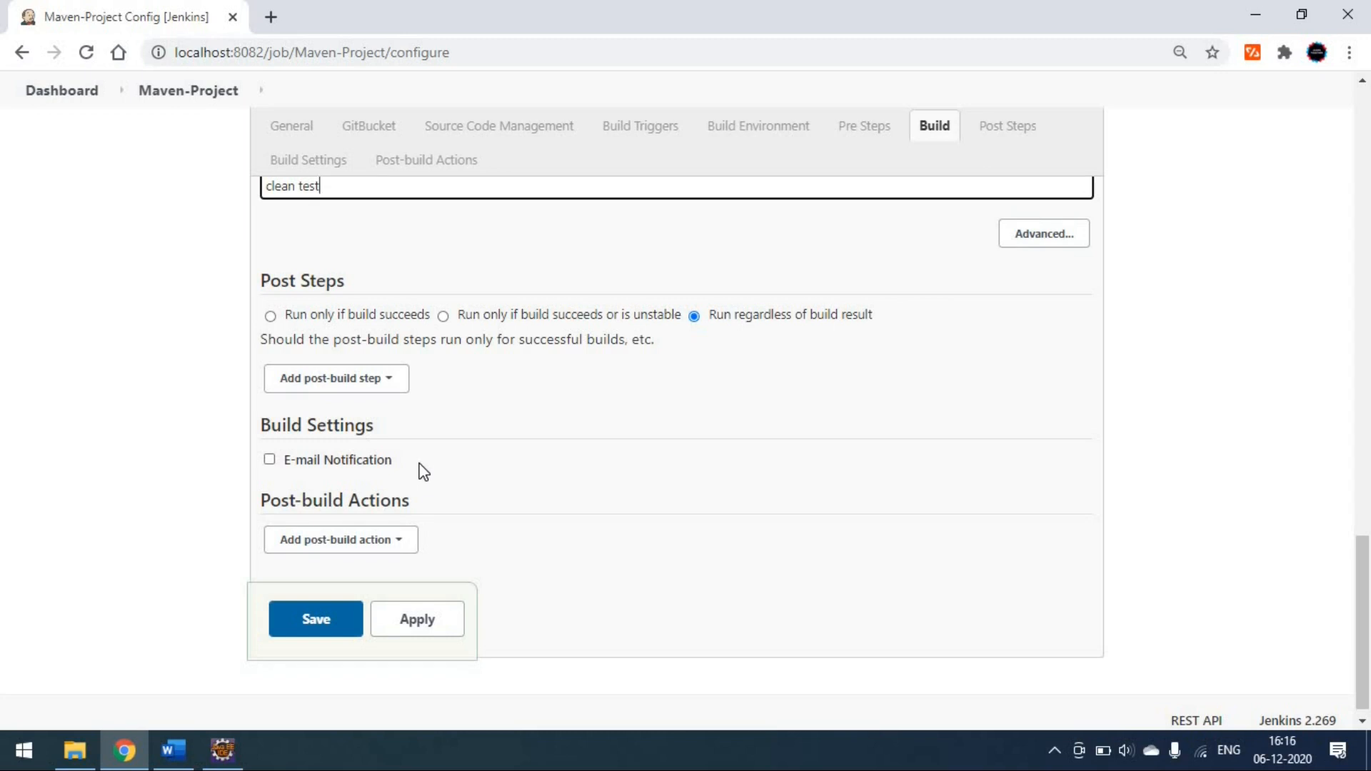
pyautogui.click(413, 629)
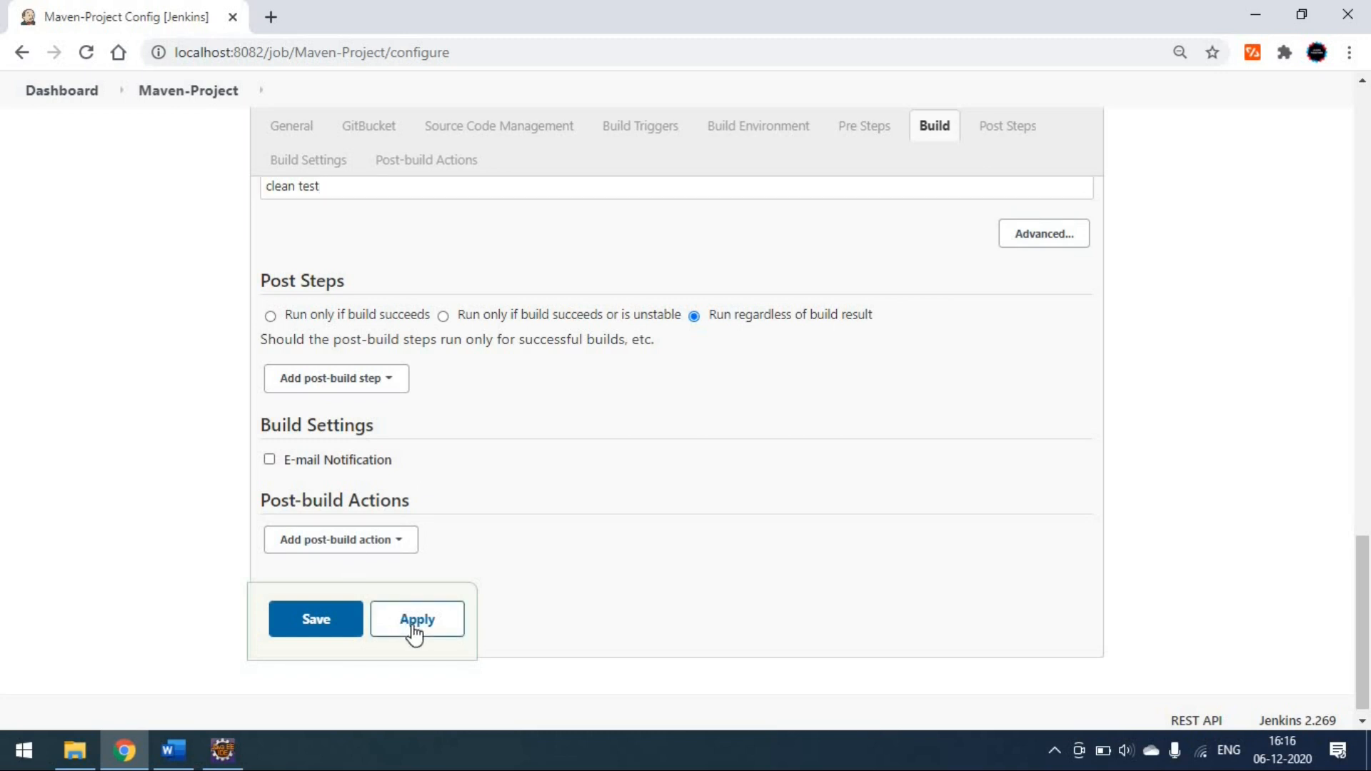
pyautogui.click(350, 633)
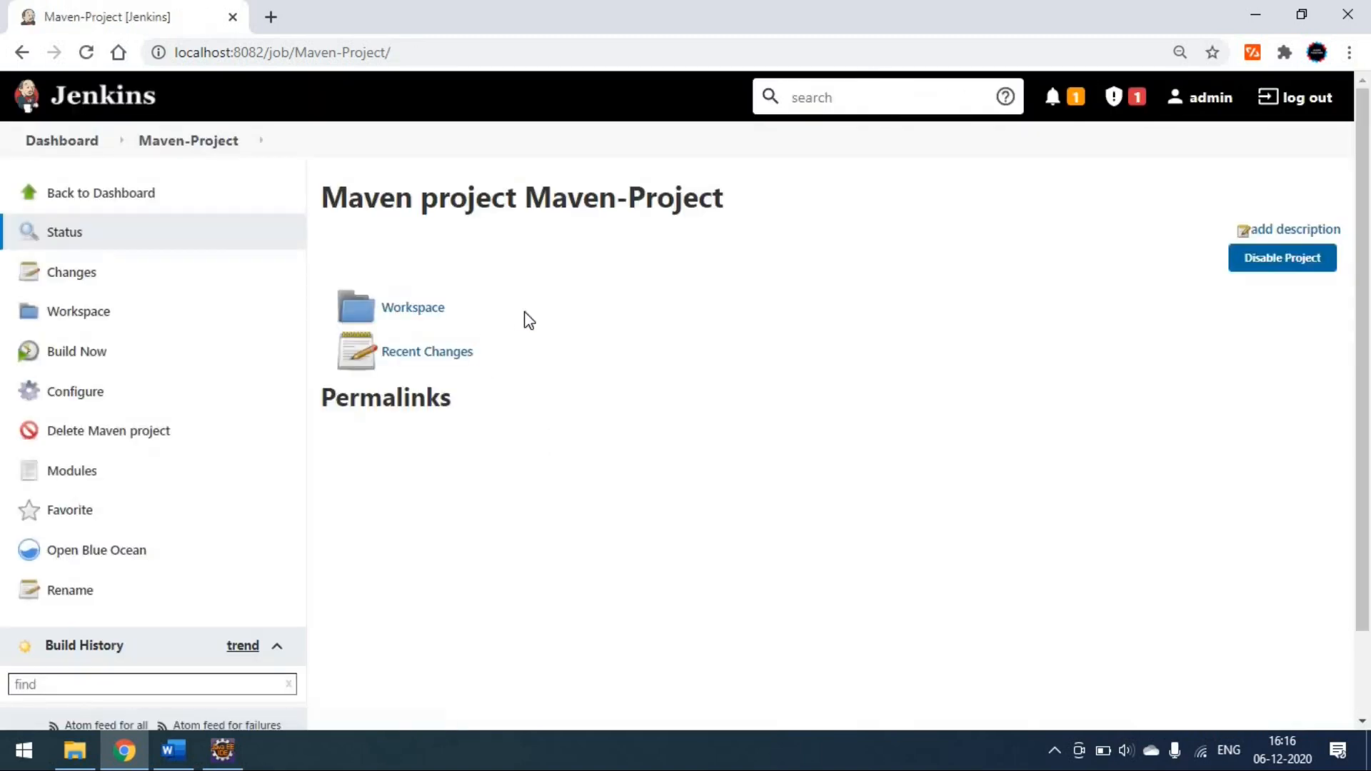
# - Check the Maven-Project workspace and return to the dashboard
pyautogui.click(412, 312)
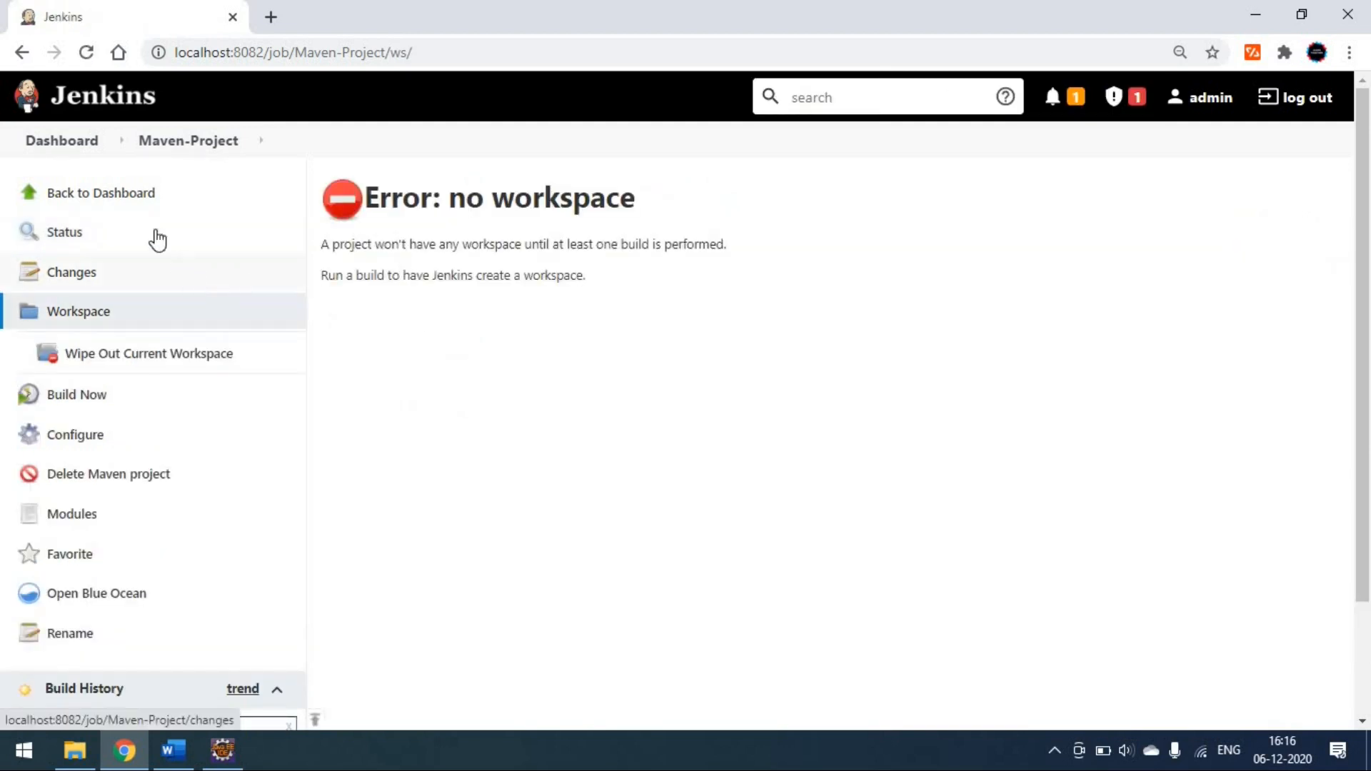
pyautogui.click(134, 201)
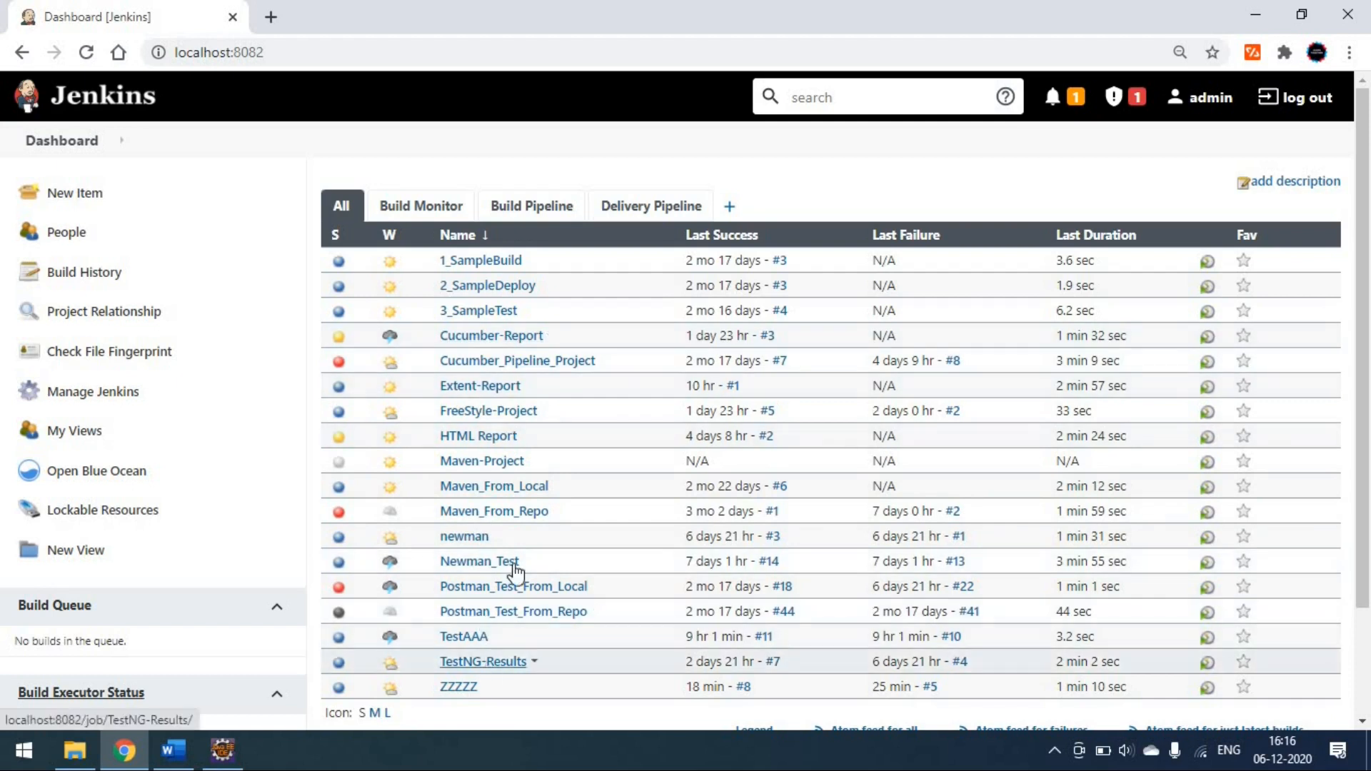
# - Open Maven-Project from the dashboard's job list and start a build of it
pyautogui.scroll(-2, 468, 581)
pyautogui.scroll(2, 464, 581)
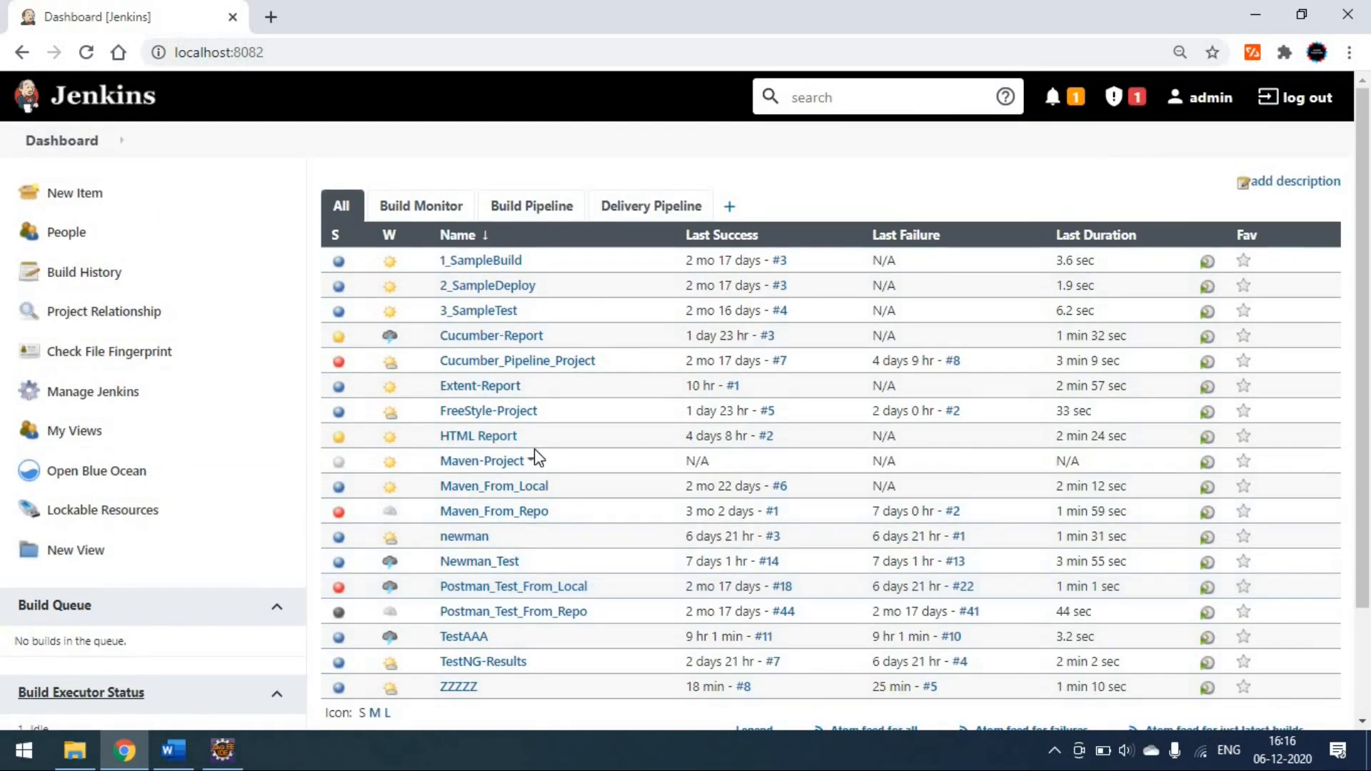
pyautogui.click(490, 462)
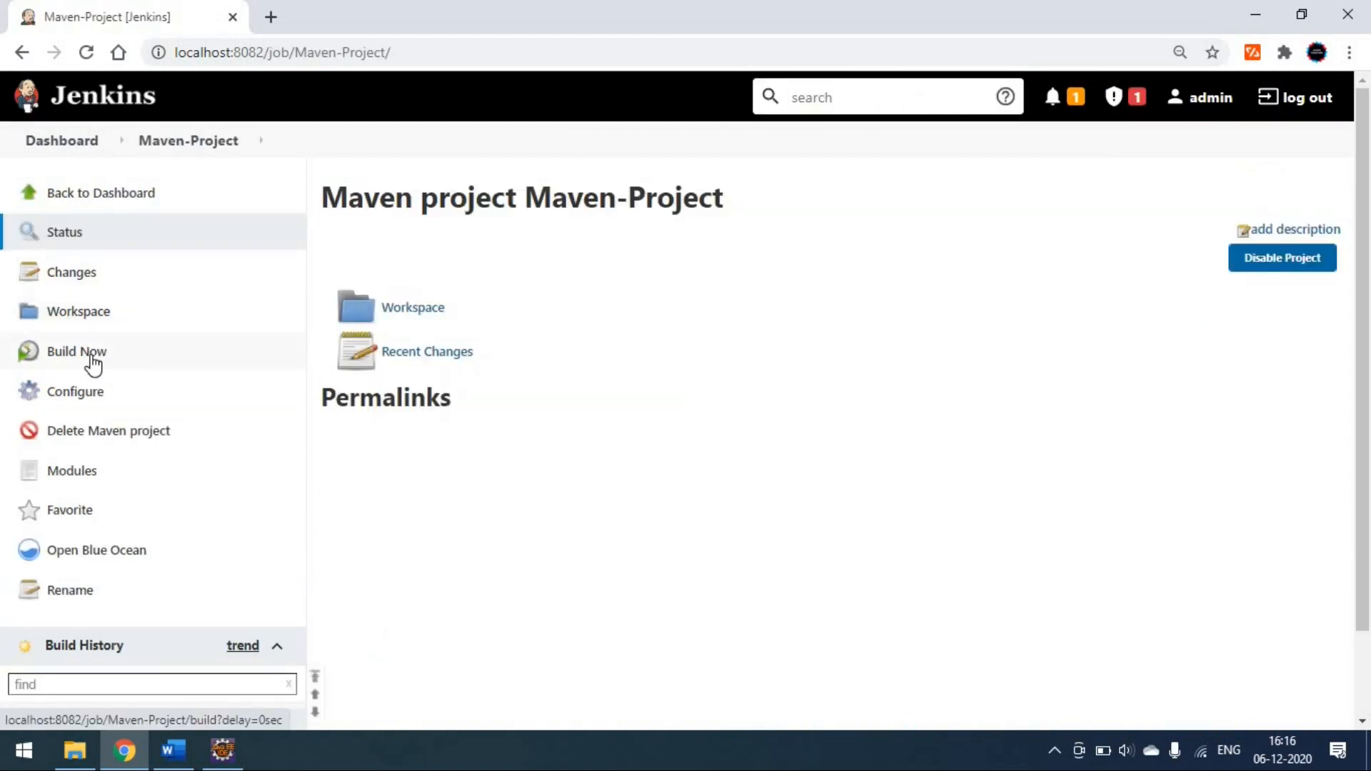
pyautogui.click(93, 363)
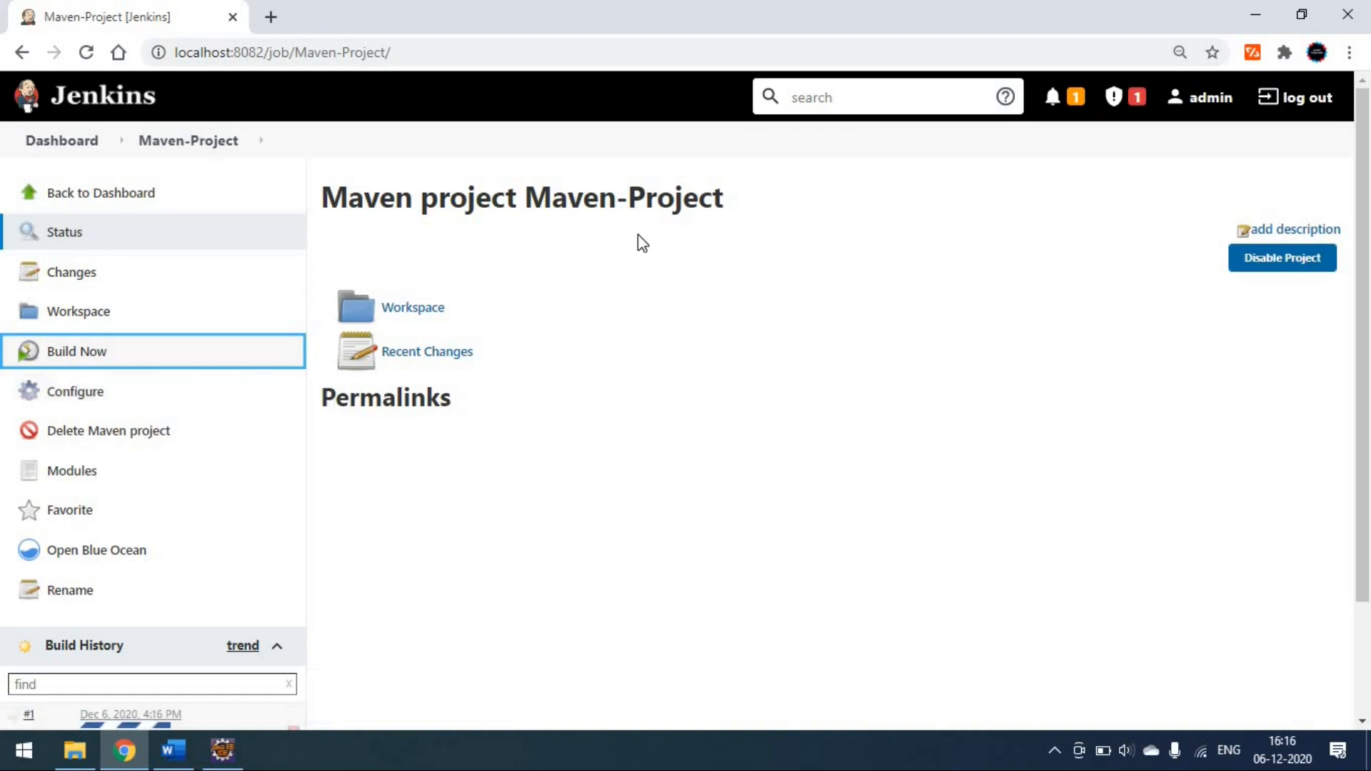
# - Open the details of build #1 from Maven-Project's build history
pyautogui.scroll(-2, 168, 557)
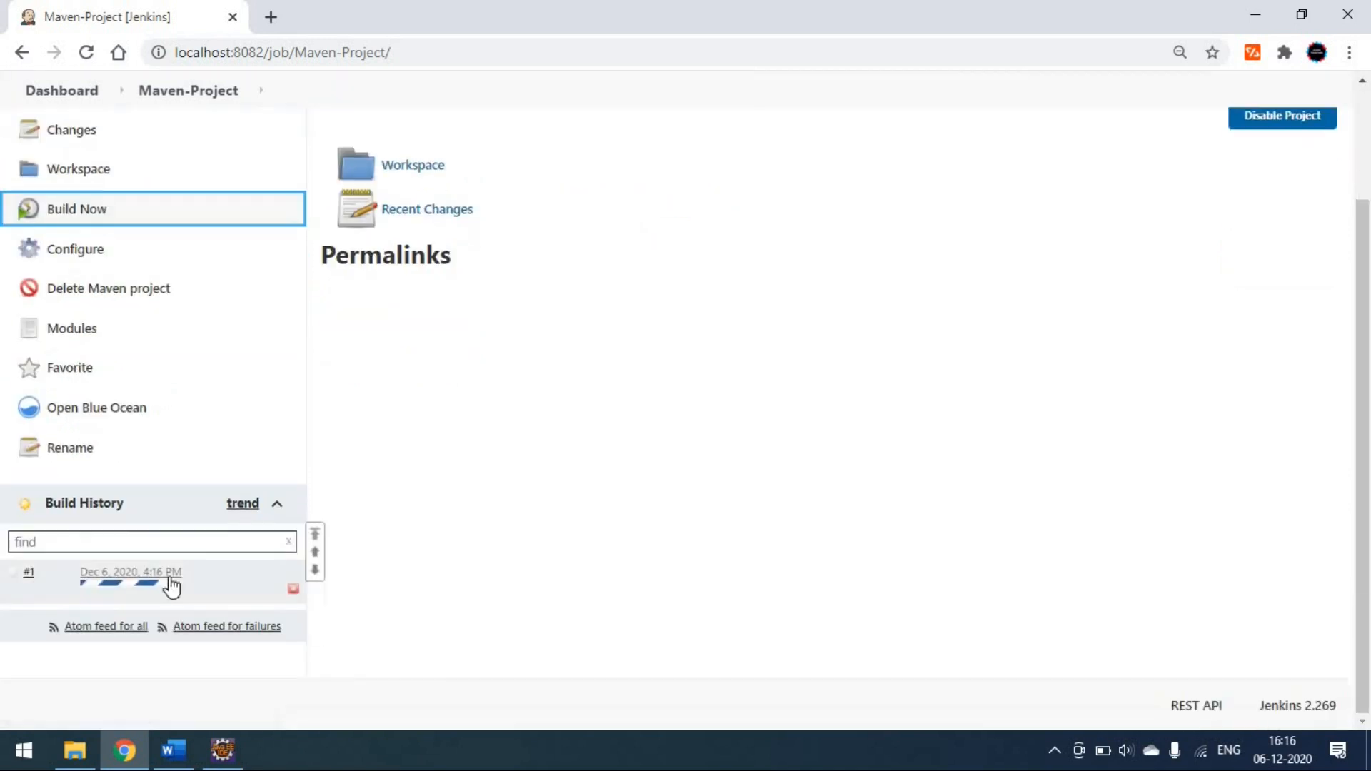
pyautogui.click(187, 572)
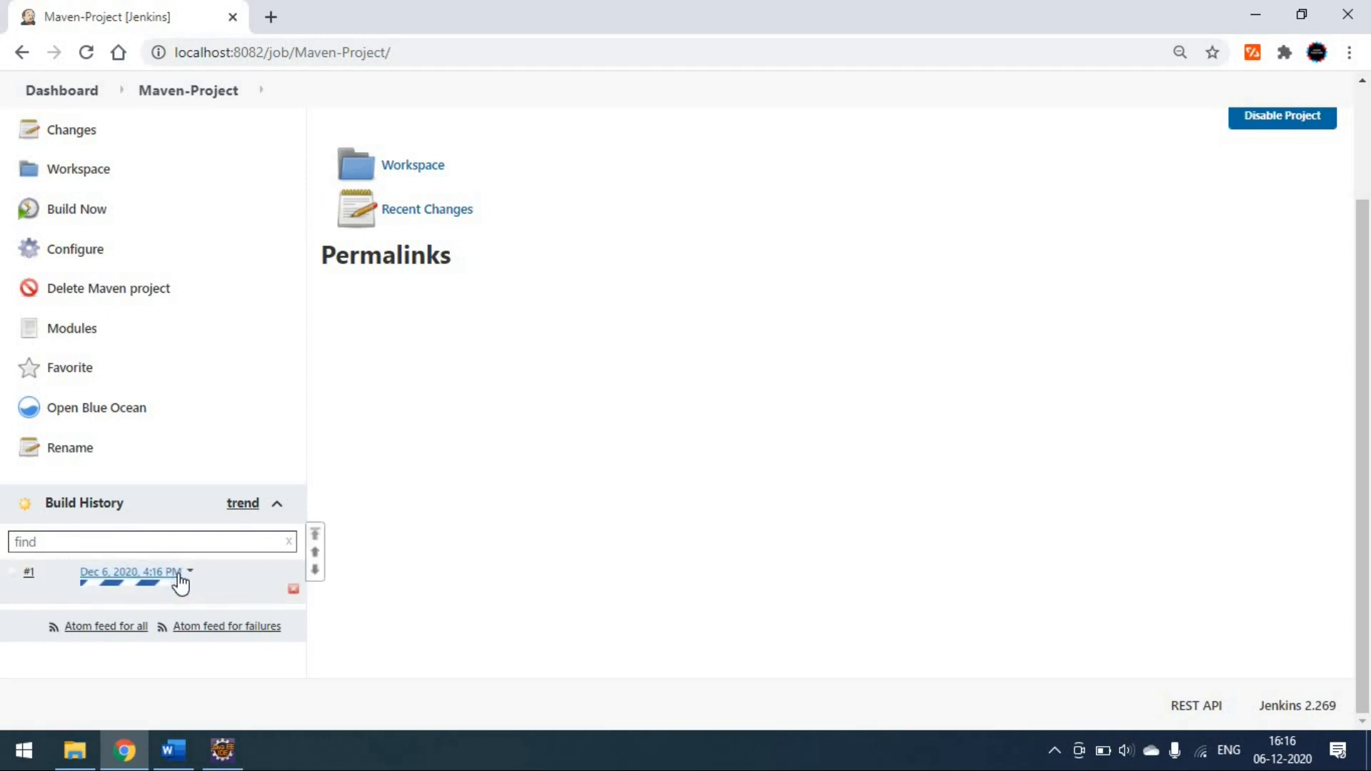
pyautogui.click(179, 575)
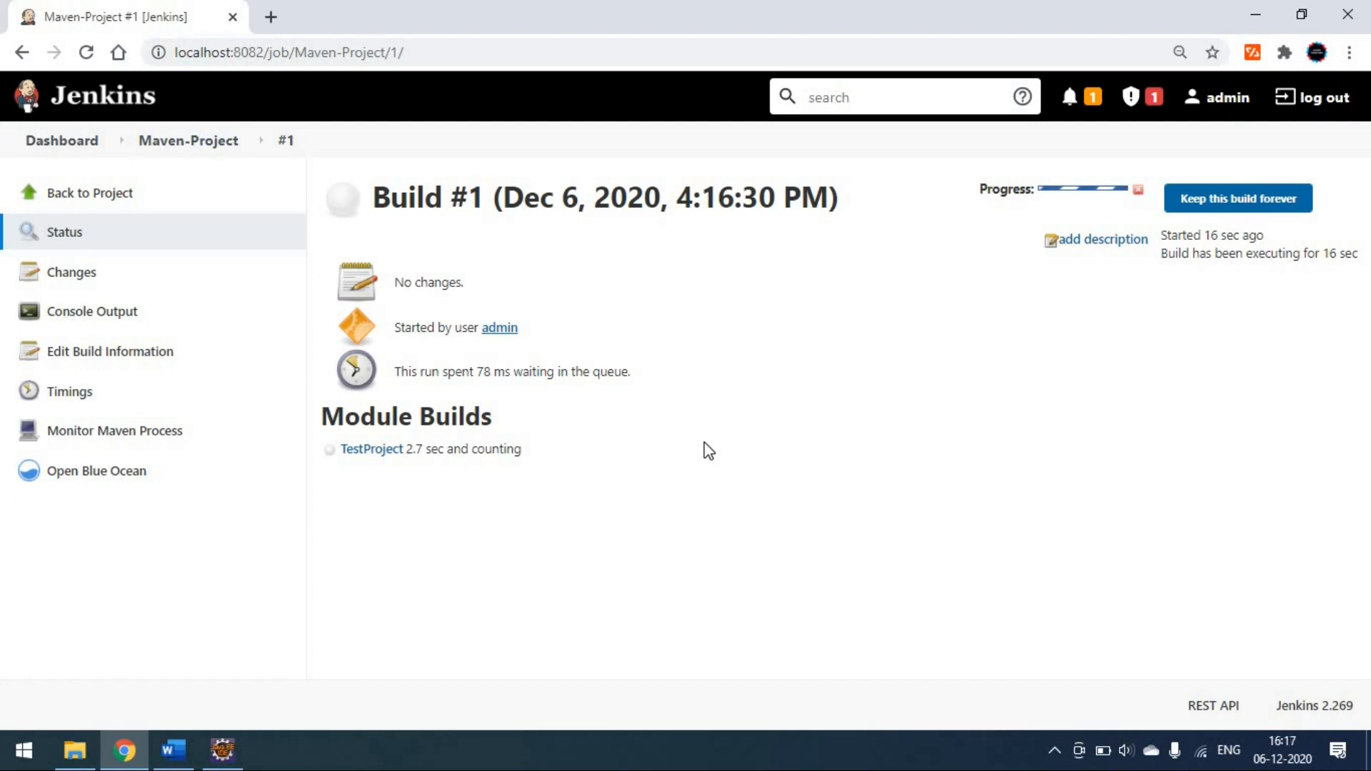
# - Open the console output of build #1 and read the Maven log through to the final test results and build status
pyautogui.click(103, 320)
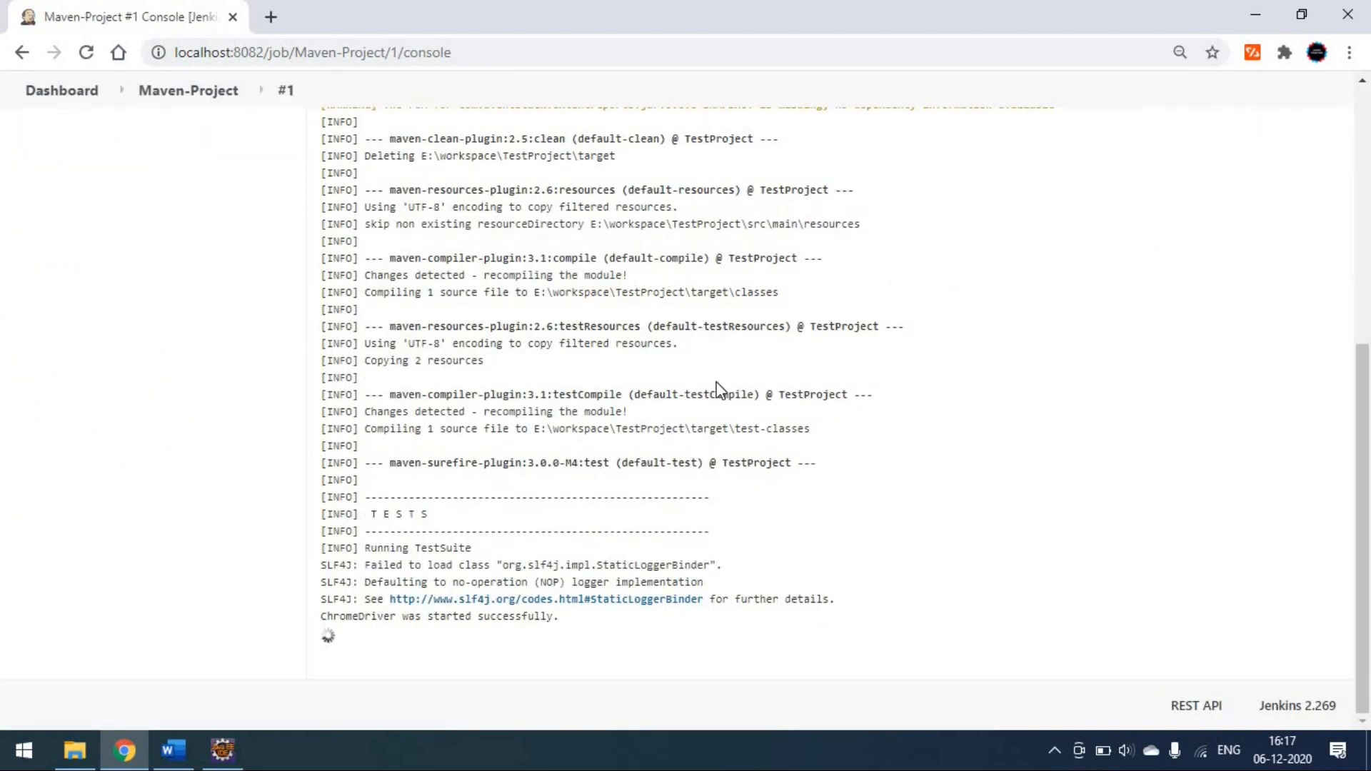
pyautogui.scroll(7, 718, 389)
pyautogui.scroll(-5, 717, 386)
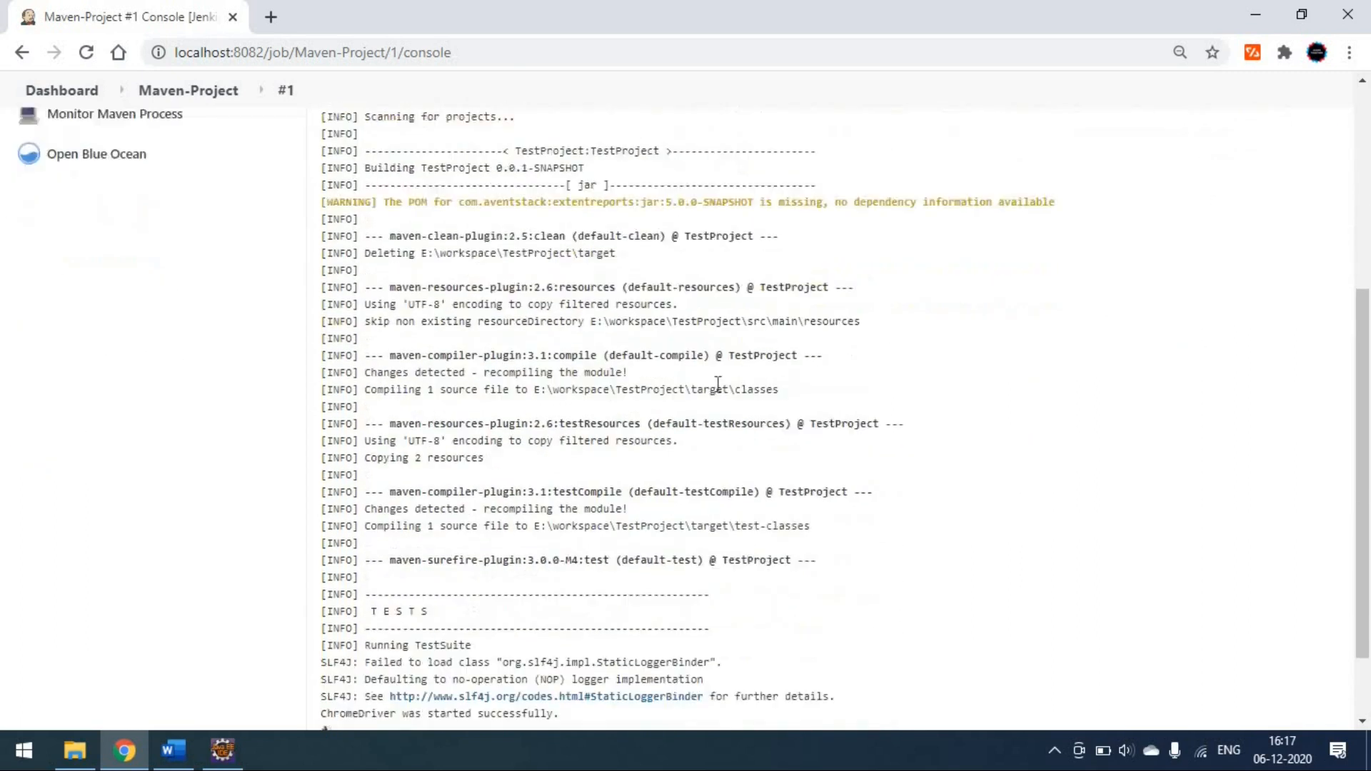
pyautogui.scroll(-2, 714, 389)
pyautogui.scroll(4, 643, 402)
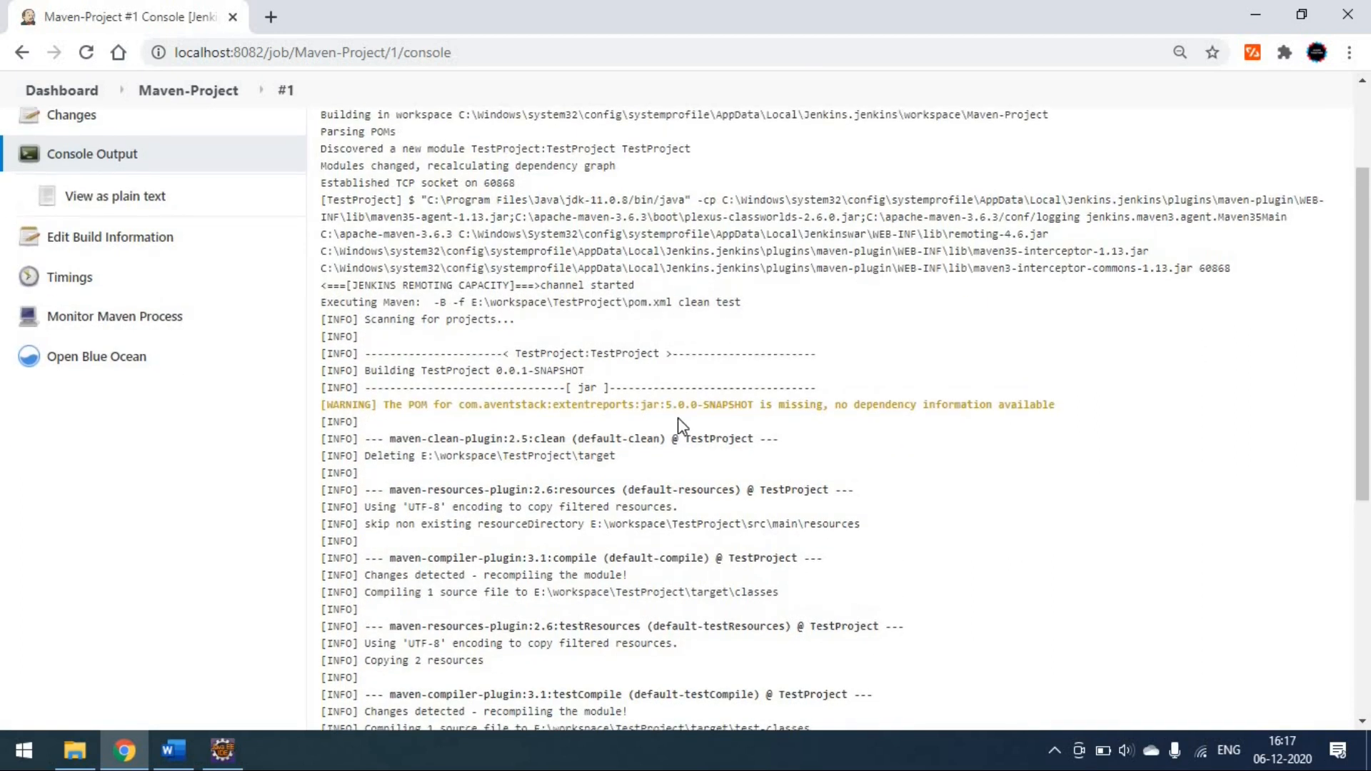
pyautogui.scroll(-4, 674, 428)
pyautogui.scroll(-2, 674, 429)
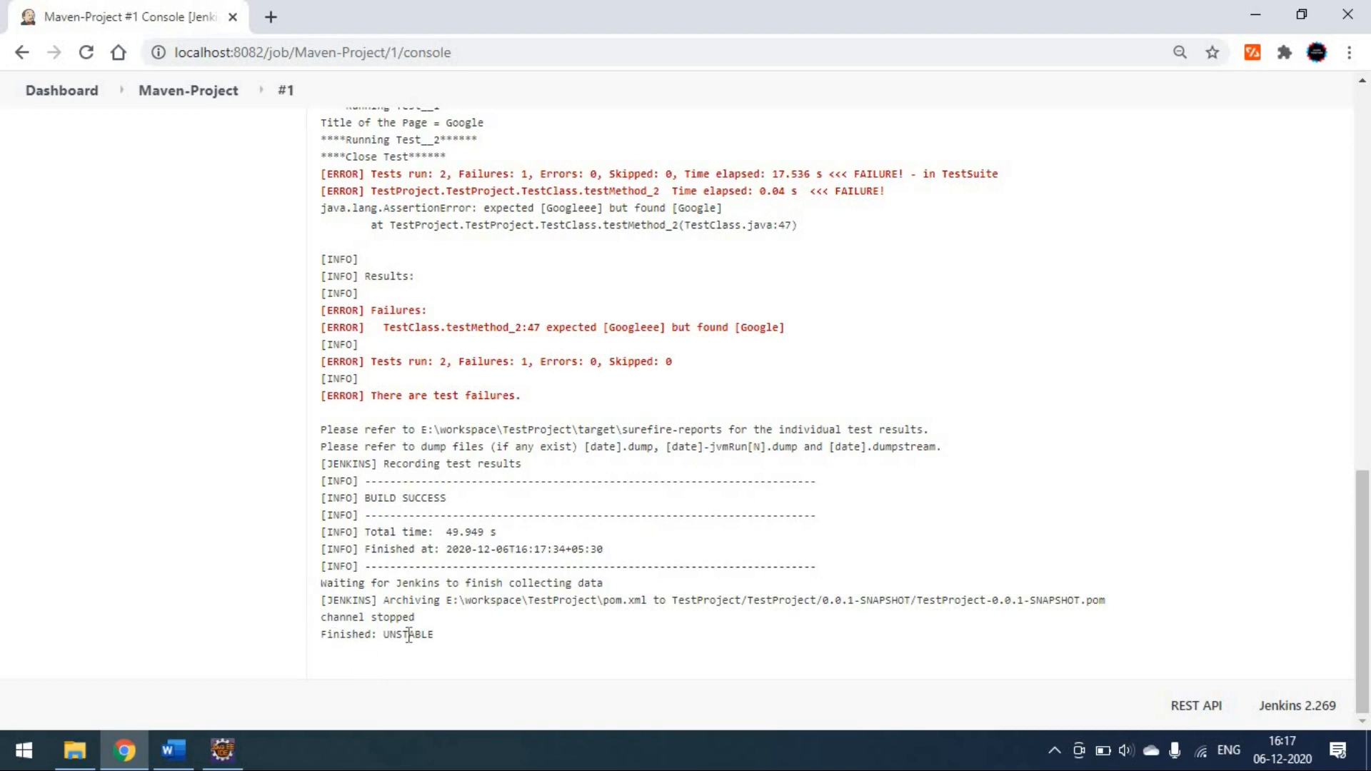
# - Return from the console output to Maven-Project's page and inspect build #1 in the Test Result Trend chart
pyautogui.scroll(15, 408, 635)
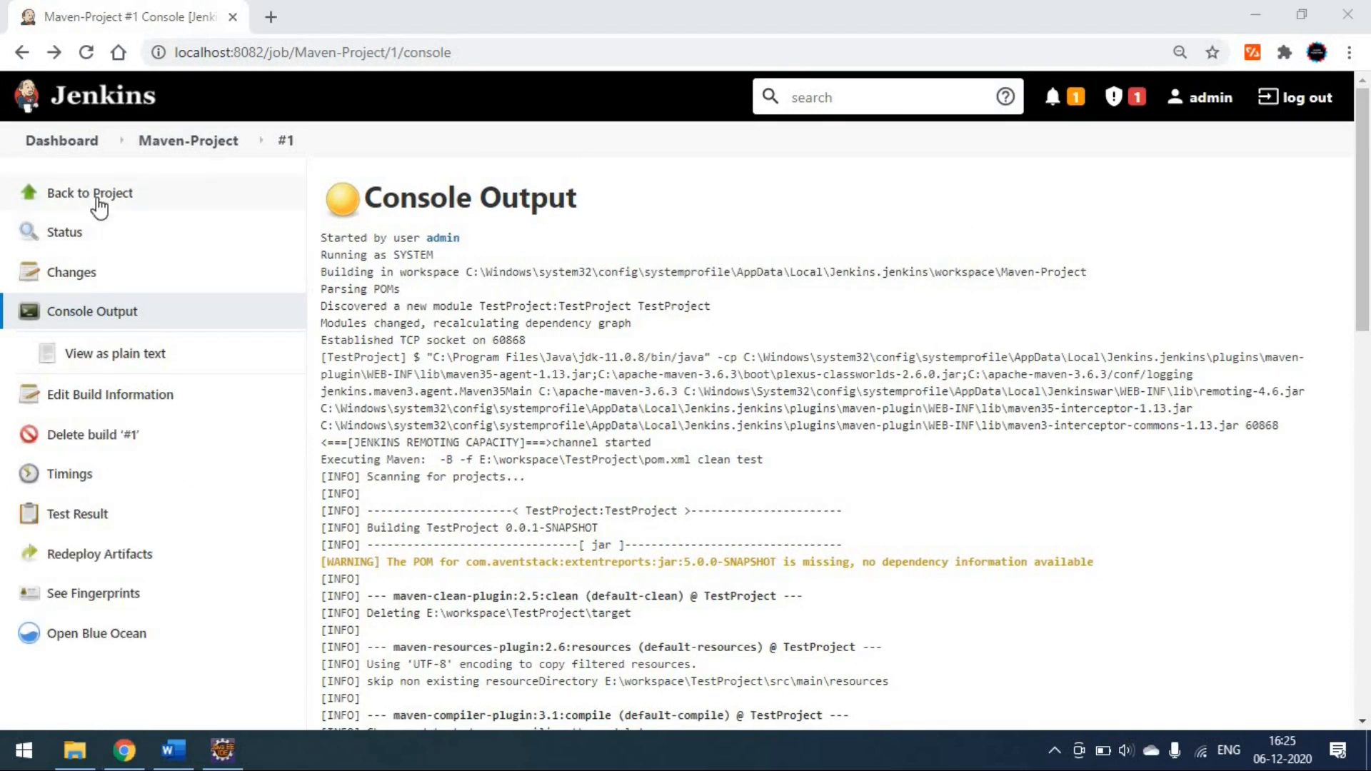
pyautogui.click(98, 207)
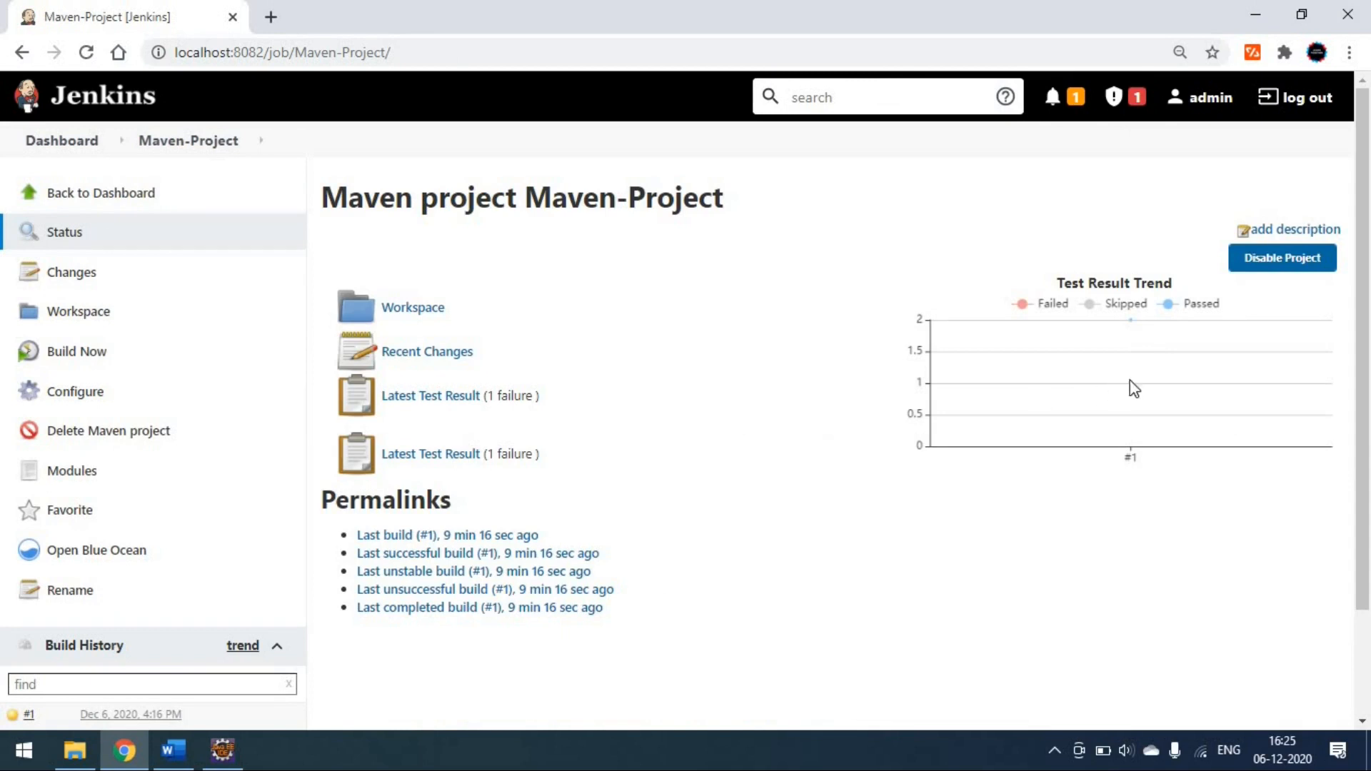
pyautogui.moveTo(1152, 332)
pyautogui.moveTo(1111, 404)
# - Open the latest test result, expand the failed testMethod_2, highlight its error details and return to the project page
pyautogui.click(429, 401)
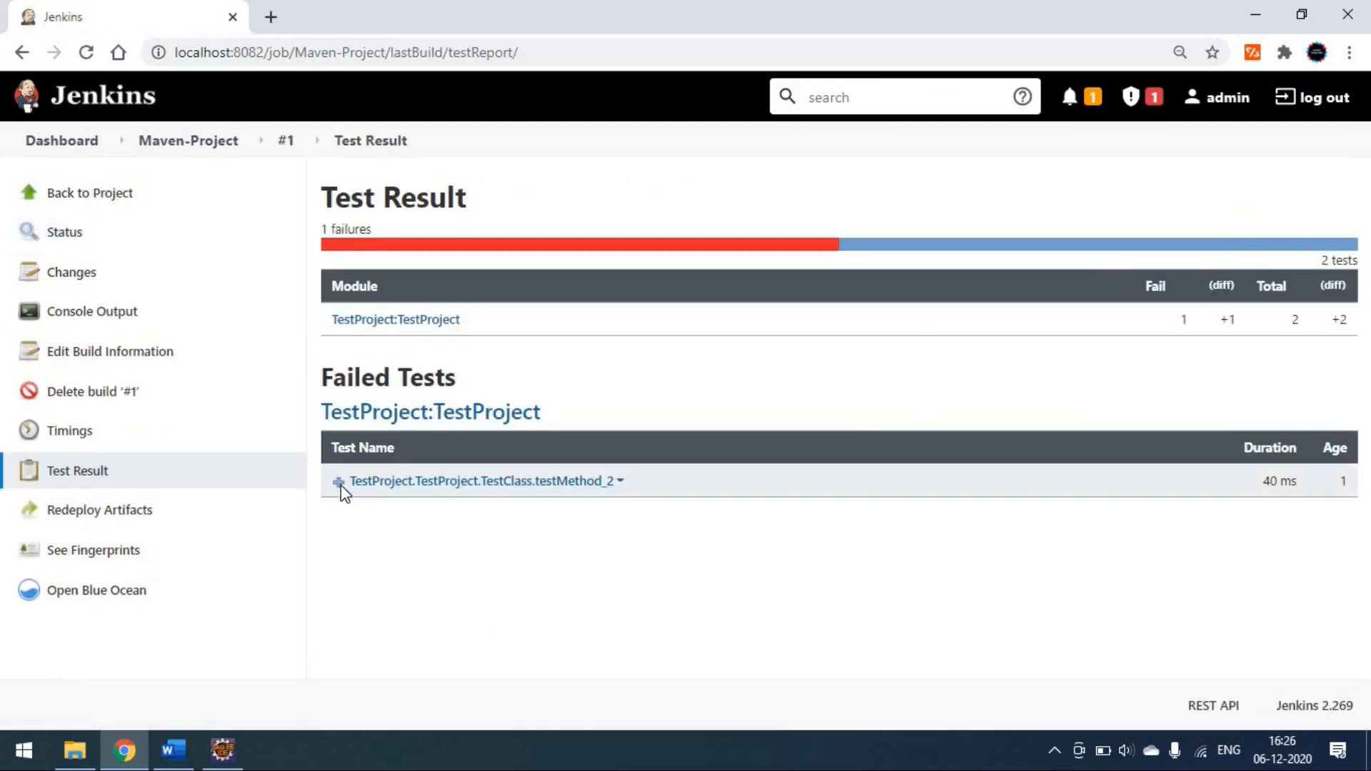
pyautogui.click(340, 484)
pyautogui.moveTo(378, 542); pyautogui.dragTo(660, 549)
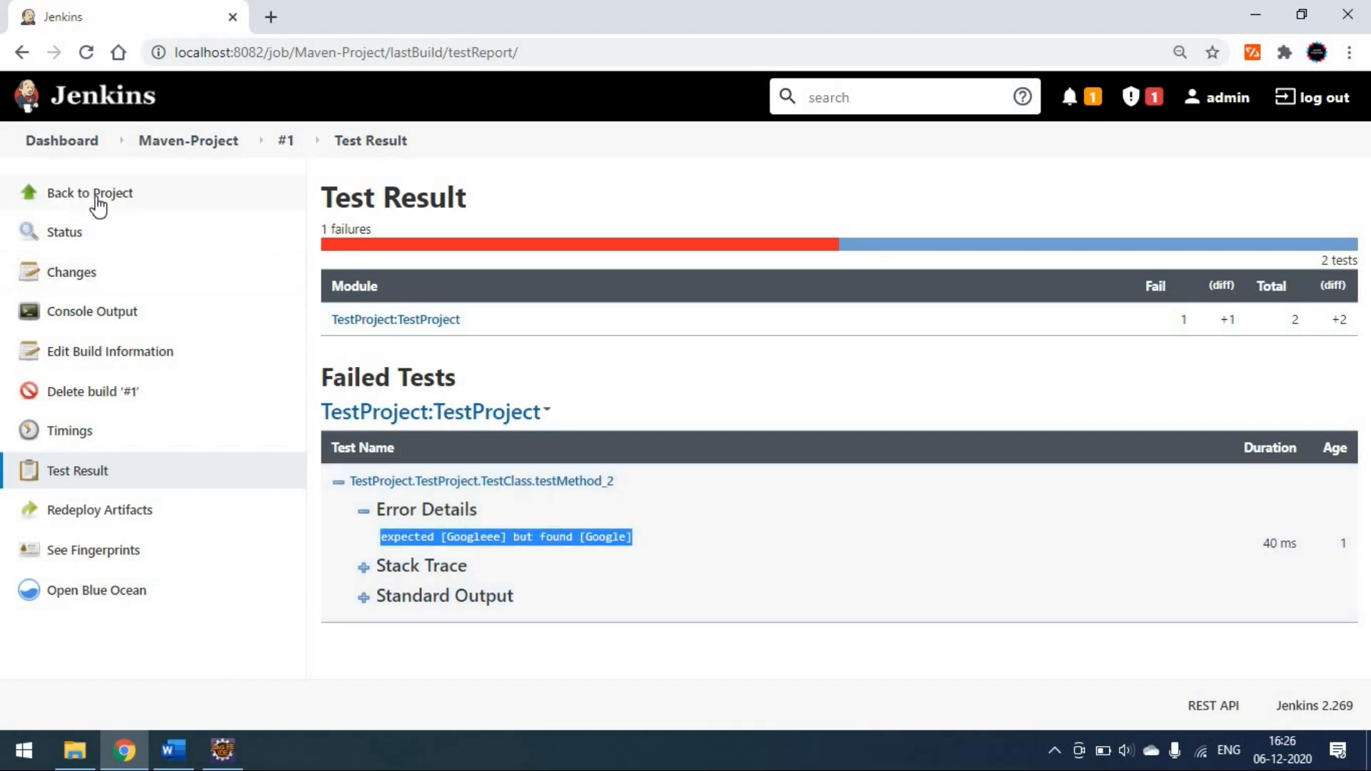
pyautogui.click(98, 205)
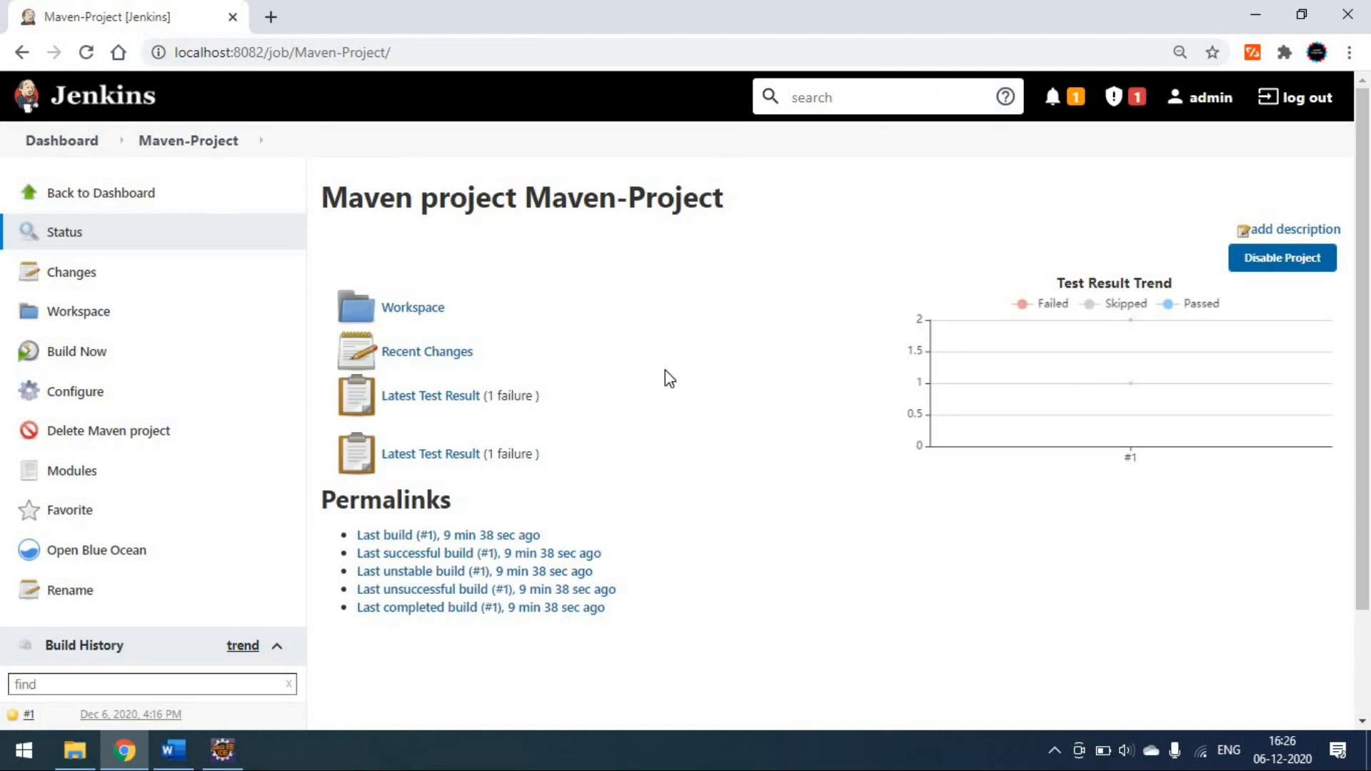
# - Open Maven-Project's configuration, and look through the project types offered on the new item page
pyautogui.click(90, 394)
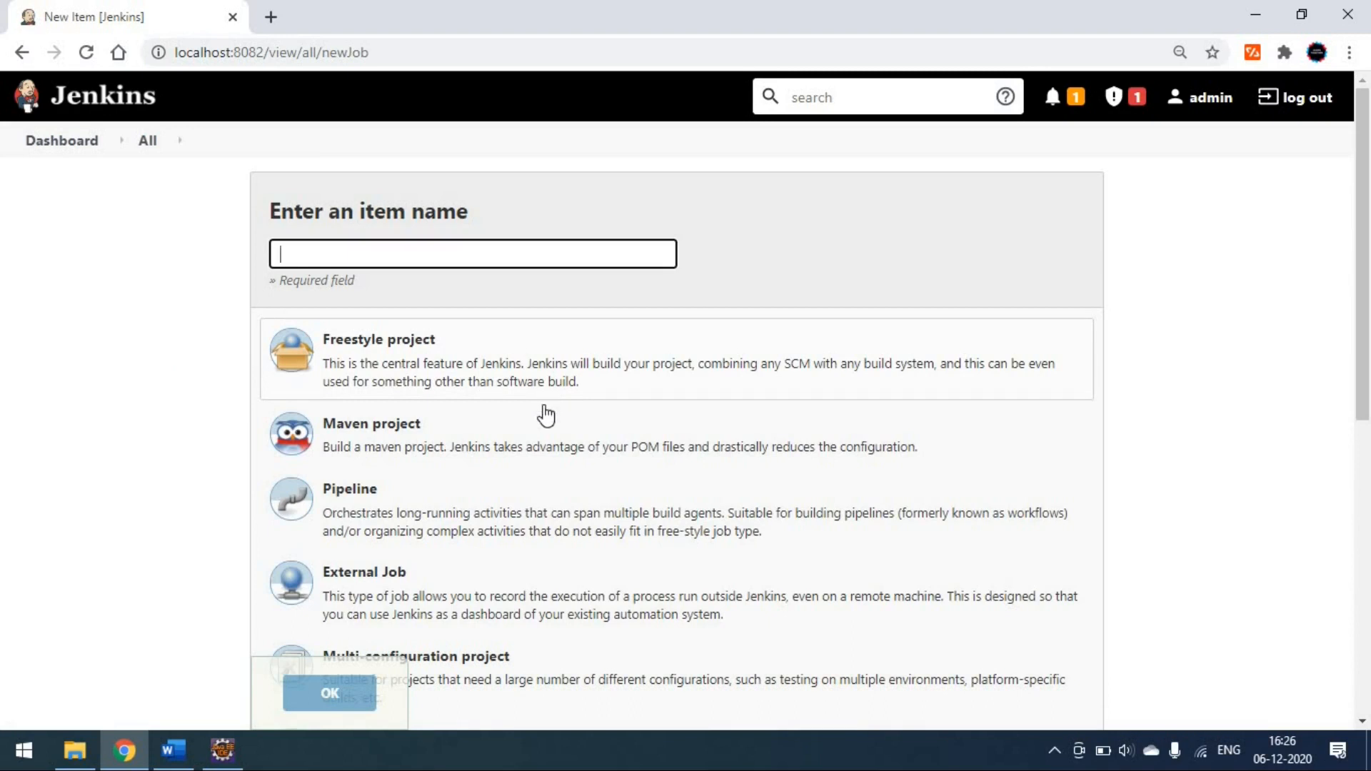
pyautogui.scroll(-1, 535, 469)
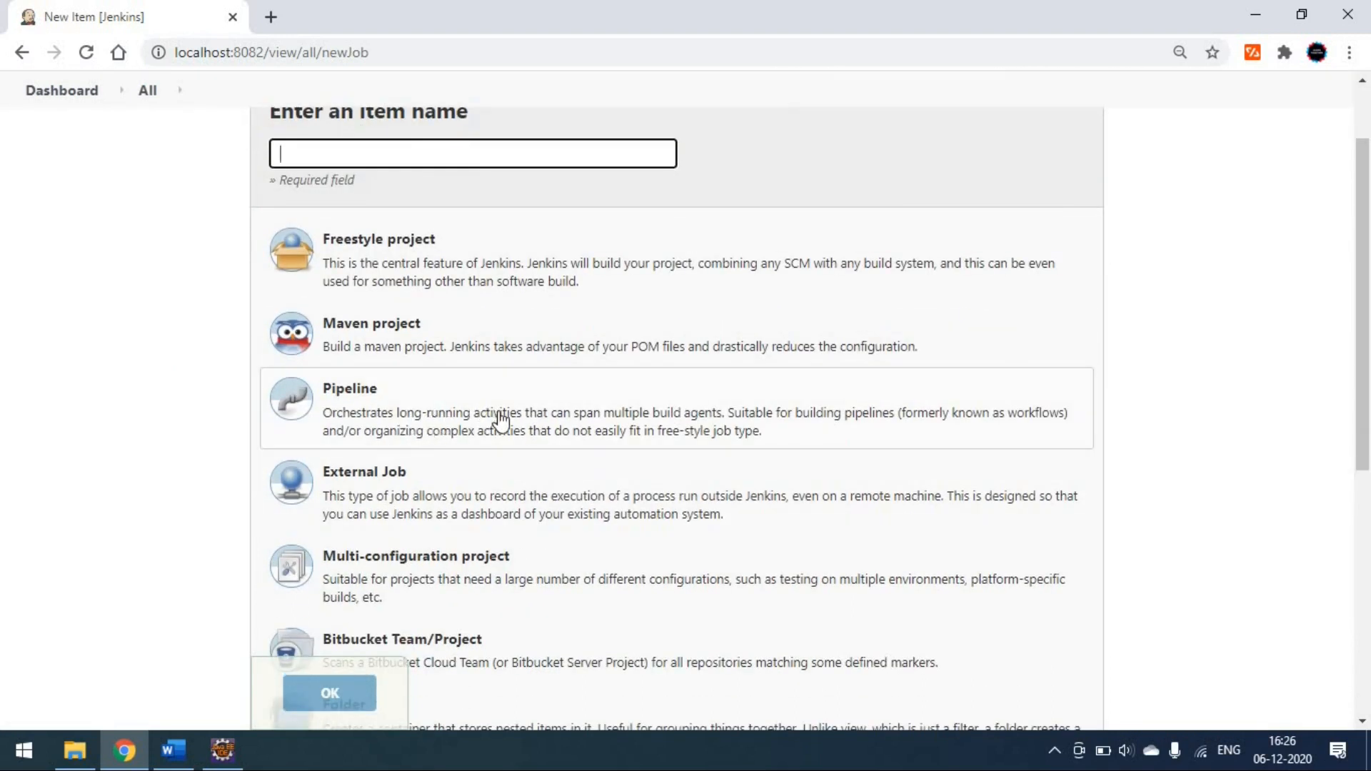